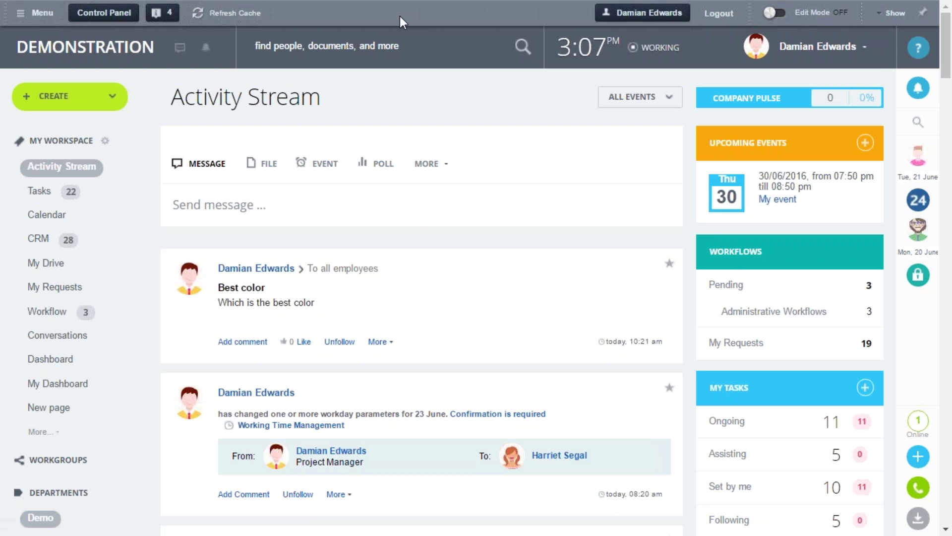
- Expand the site administration toolbar and examine the Services section of the portal's navigation menu
click(894, 14)
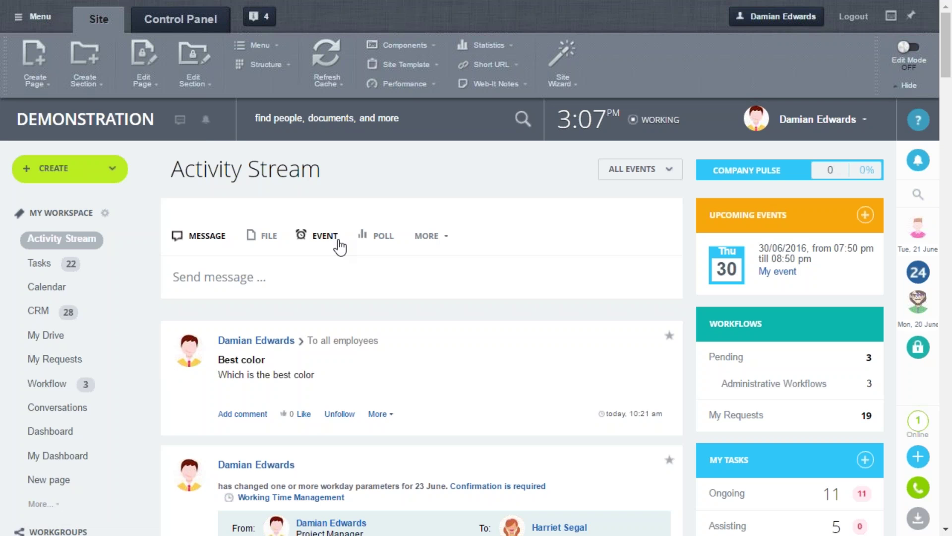
scroll(337, 246, down, 12)
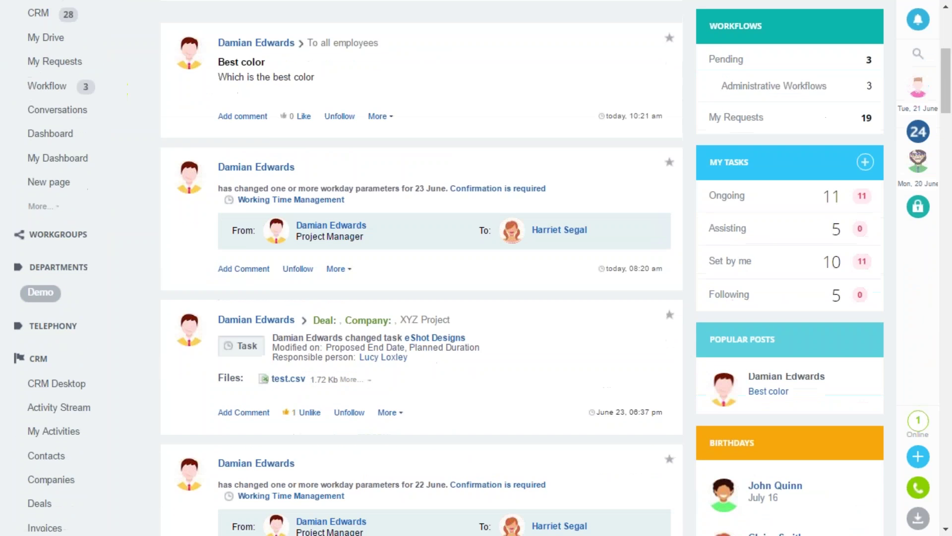
scroll(337, 246, down, 2)
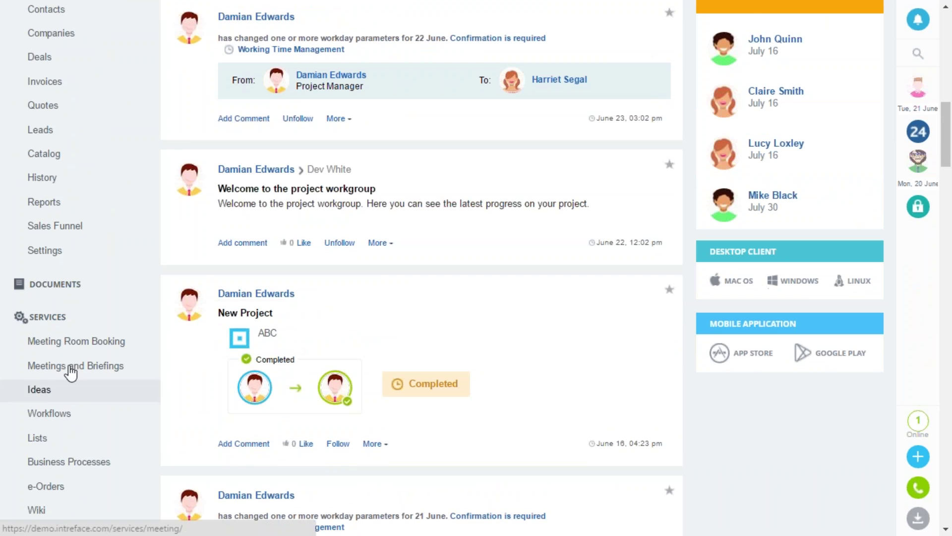
scroll(54, 325, down, 2)
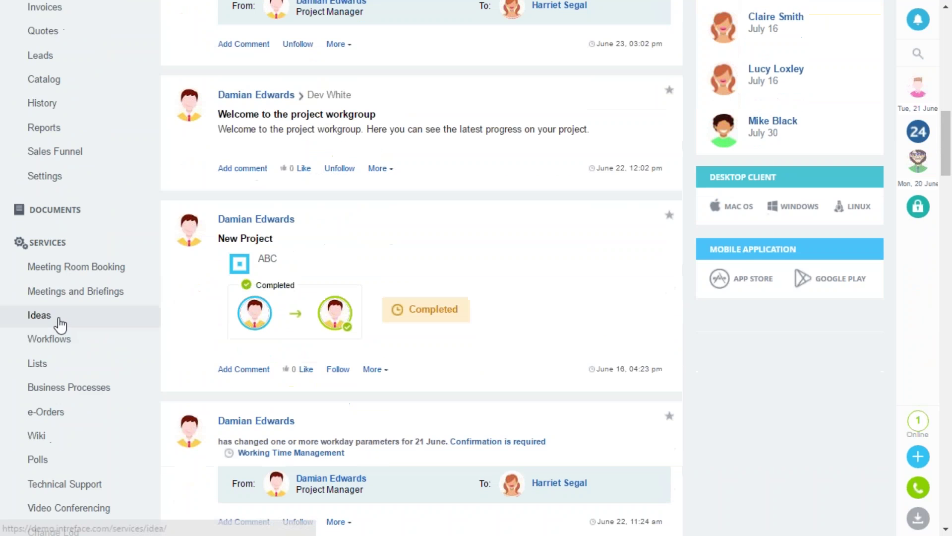
scroll(72, 278, down, 2)
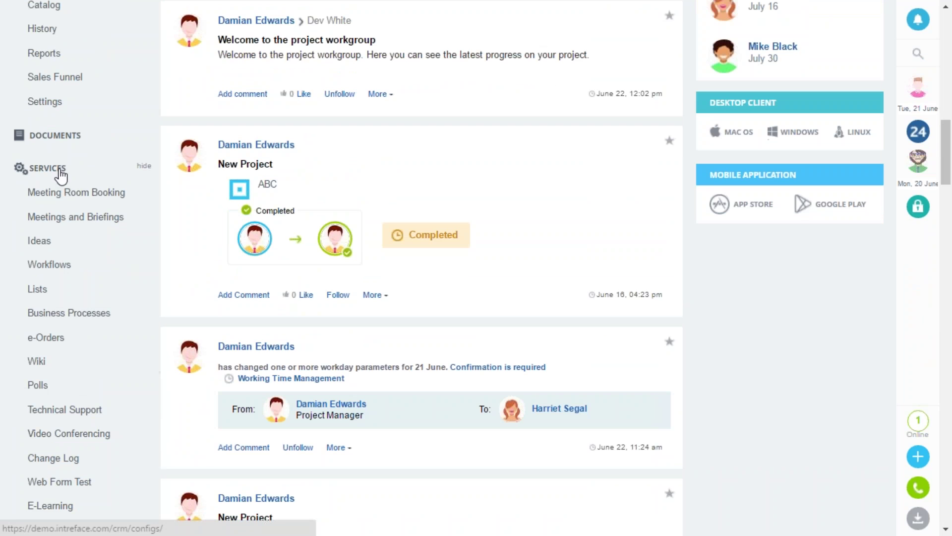
scroll(219, 267, up, 15)
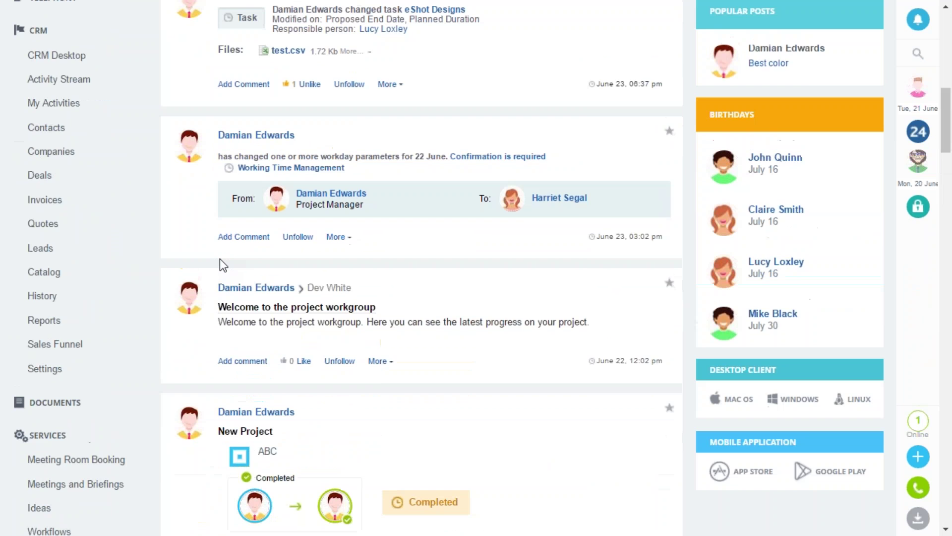
scroll(213, 263, up, 2)
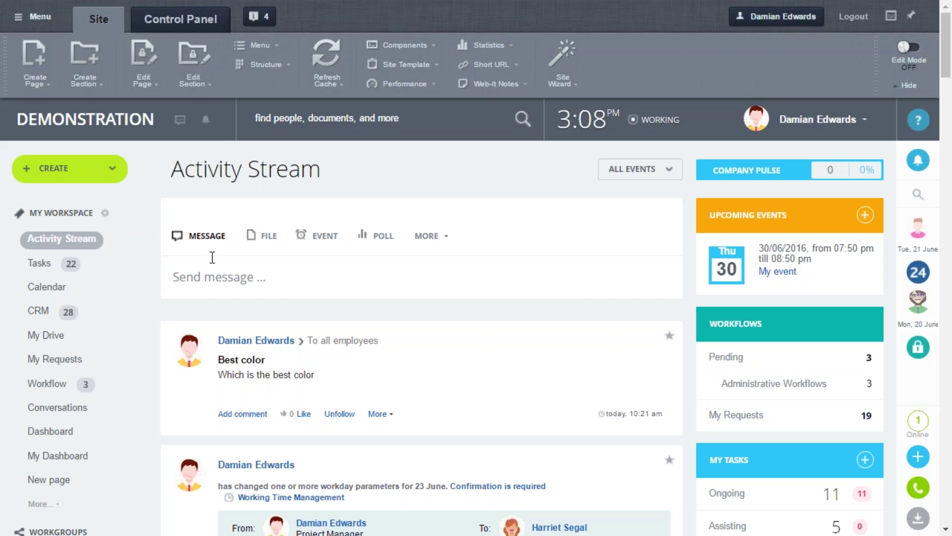
- Open the services folder under Files and Folders in the control panel's site content
click(176, 29)
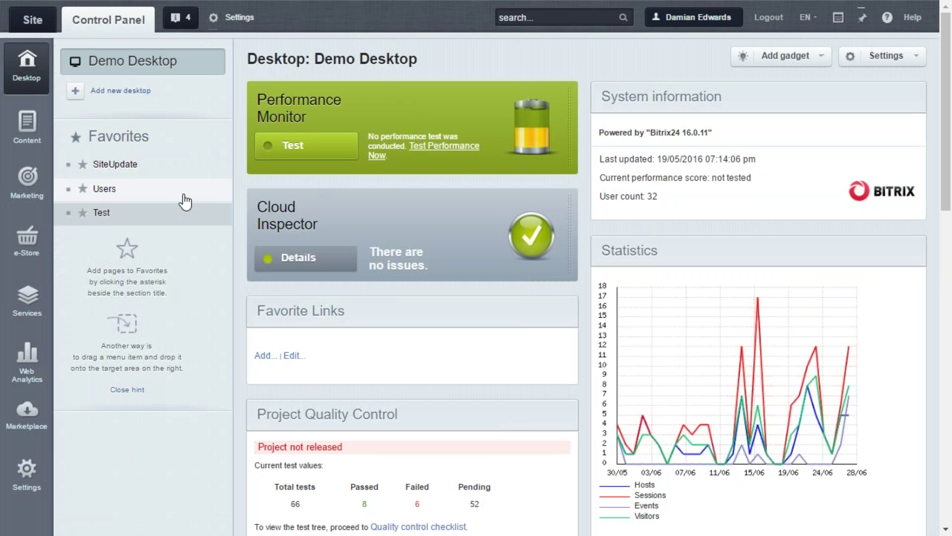
click(27, 127)
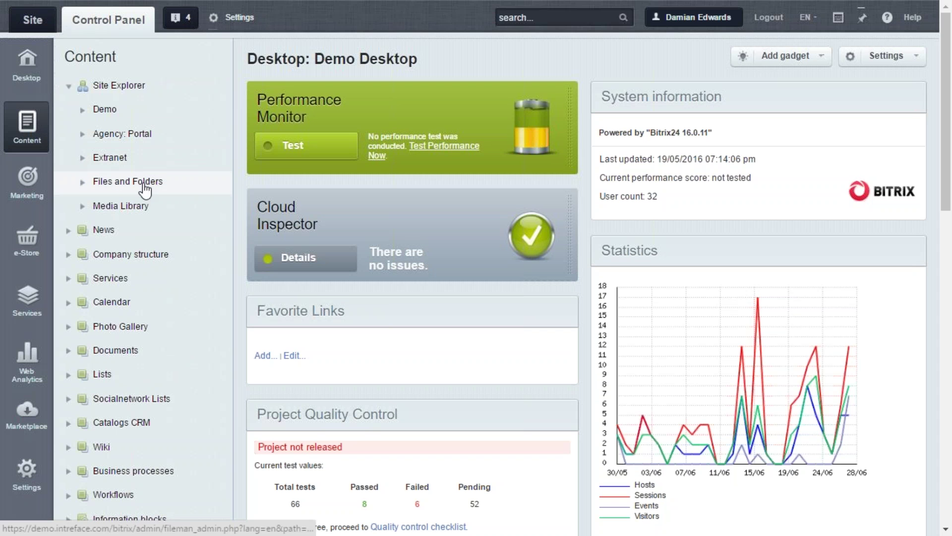
click(128, 182)
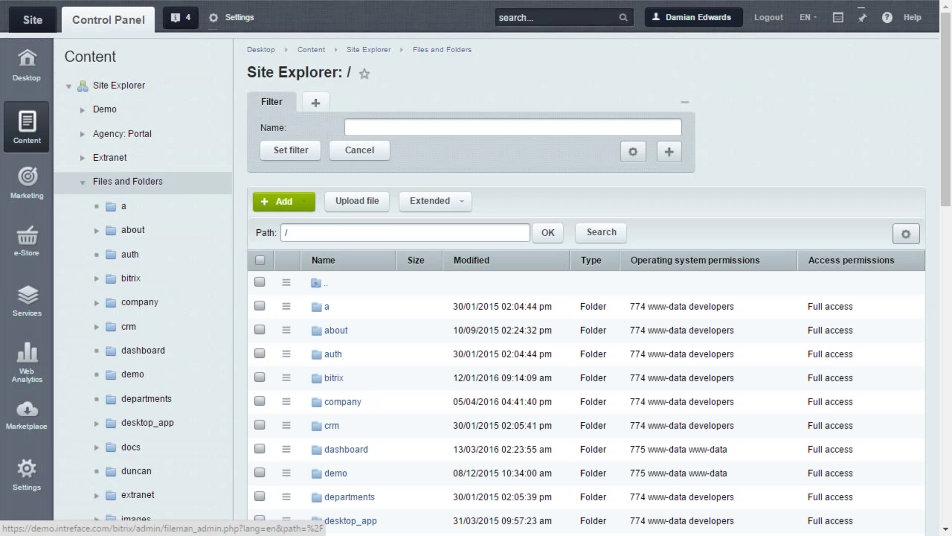
scroll(328, 229, down, 3)
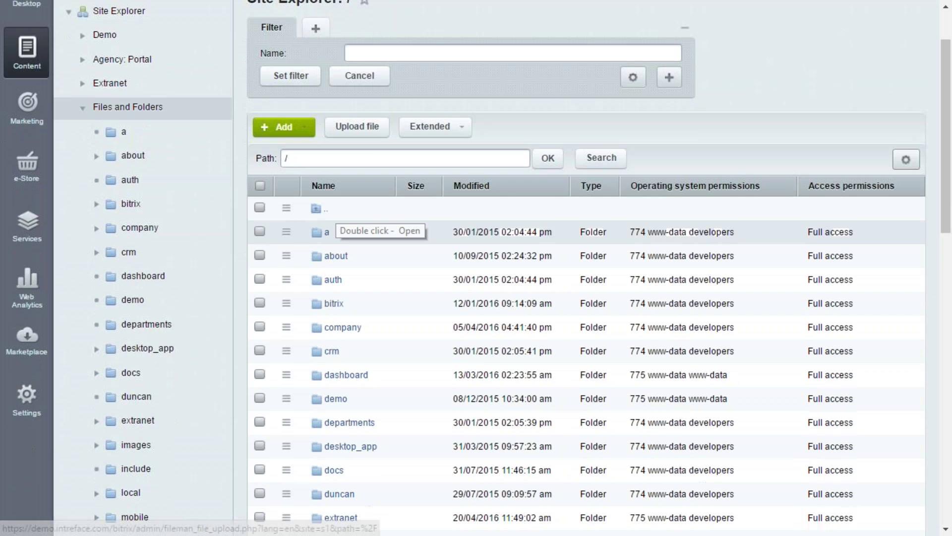
scroll(373, 290, down, 3)
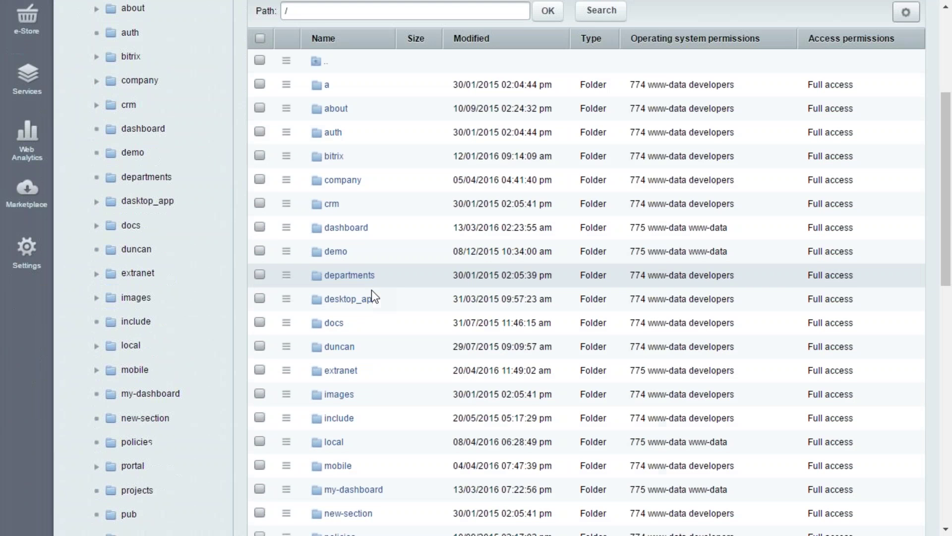
scroll(429, 154, down, 3)
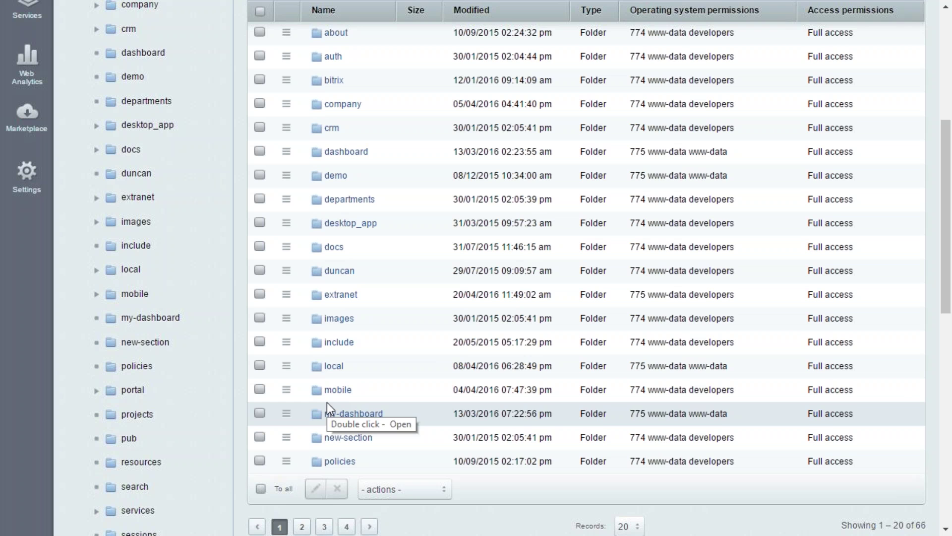
click(306, 528)
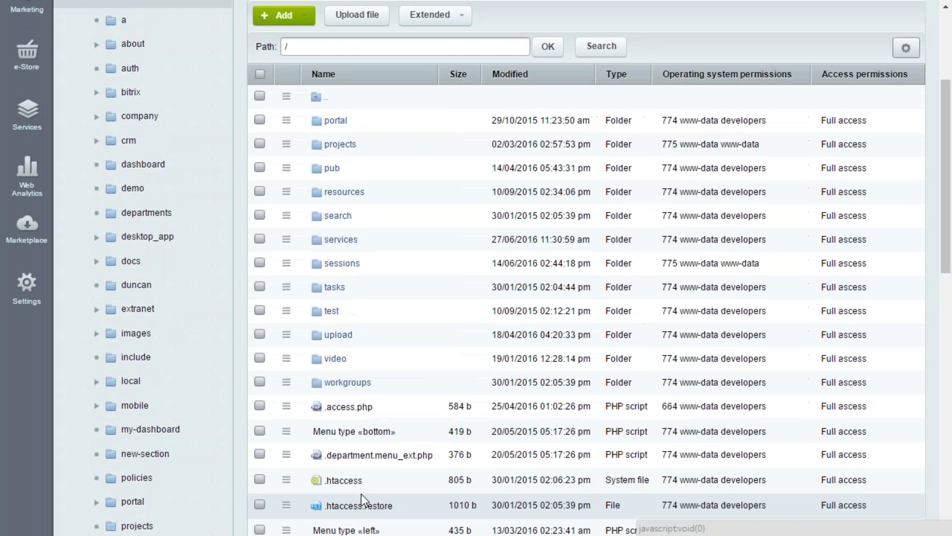
click(342, 240)
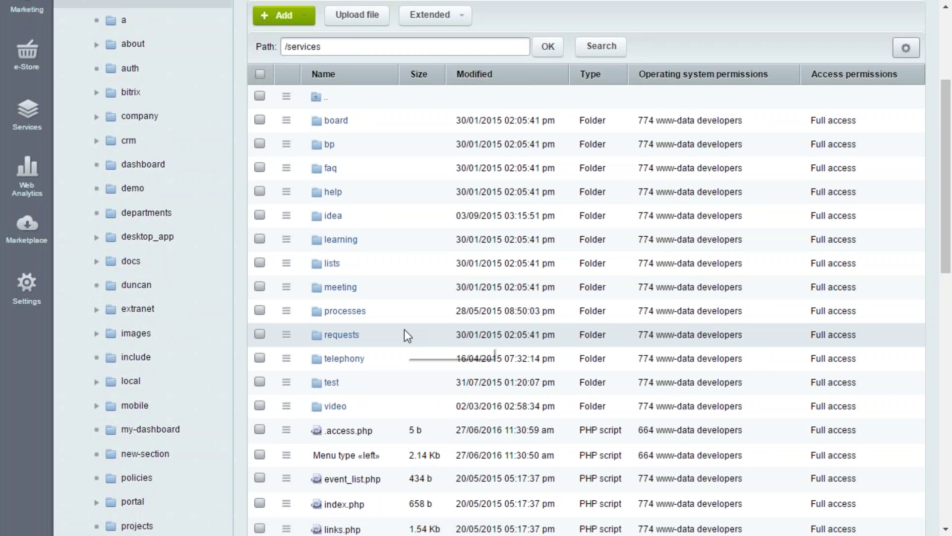
- Start creating a new file in the services folder
scroll(405, 331, down, 3)
scroll(397, 331, up, 6)
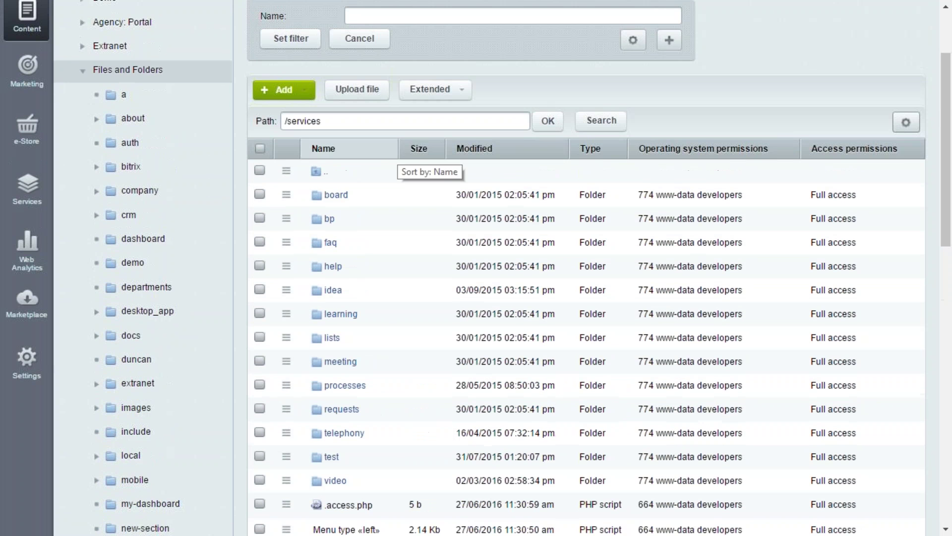
click(307, 94)
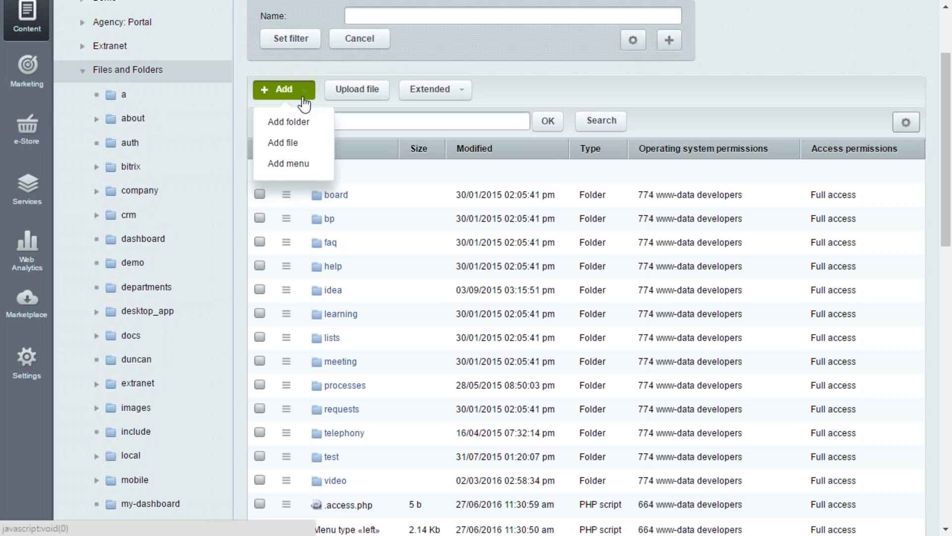
click(290, 149)
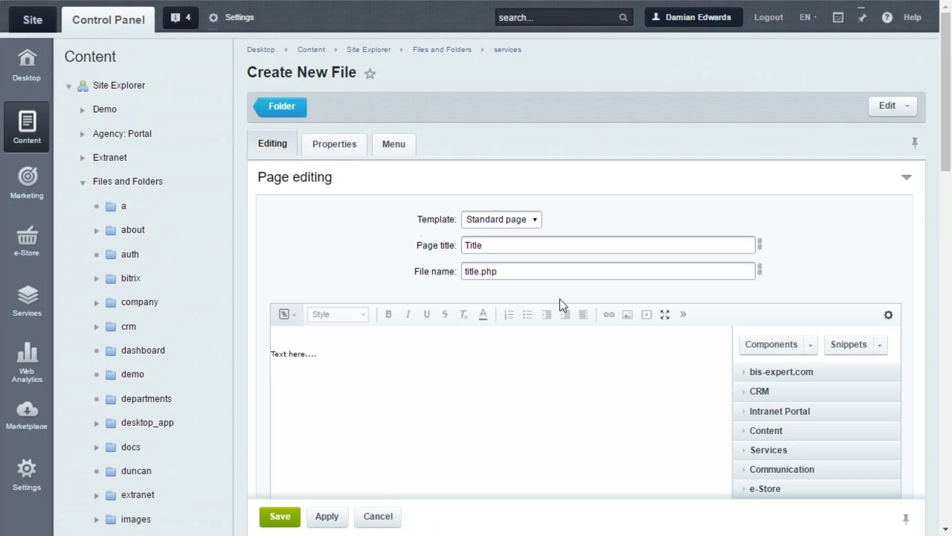
- Set the page title to "Staff Party" and save the page with the file name staff-party.php
drag(507, 245, 449, 250)
scroll(441, 351, down, 2)
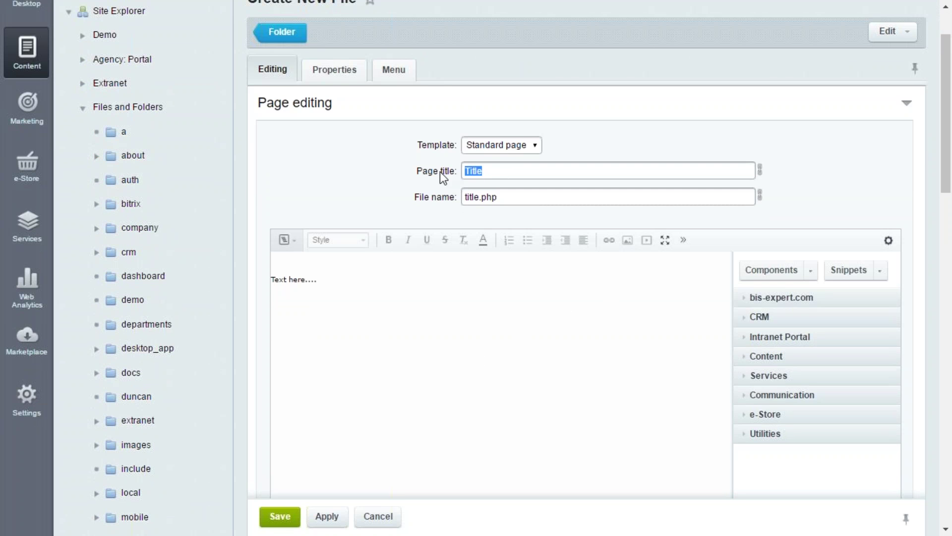
text(Staff)
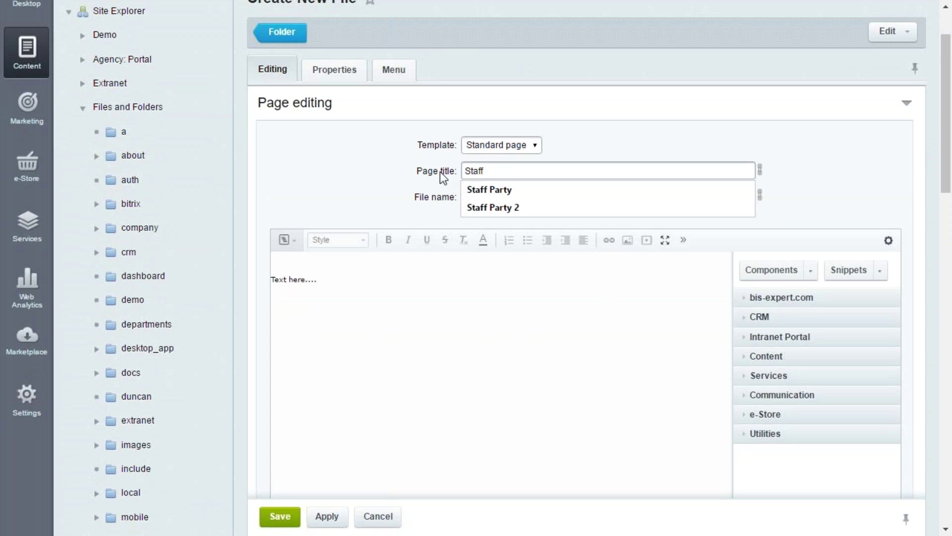
key(Down)
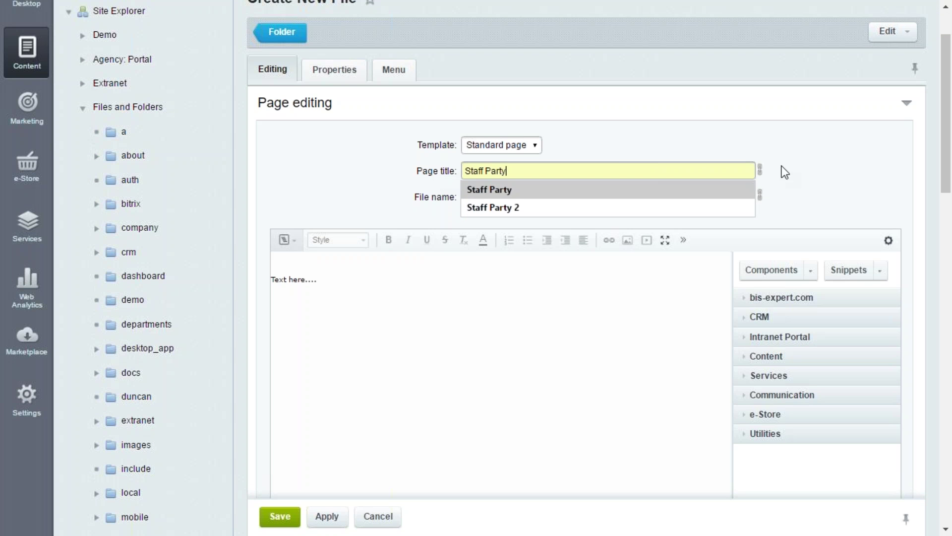
key(Escape)
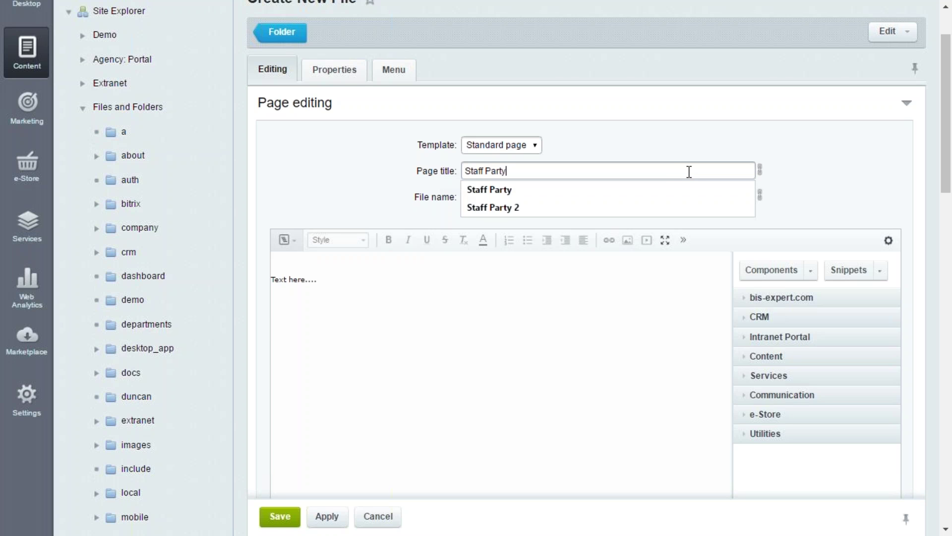
text(Party)
click(650, 187)
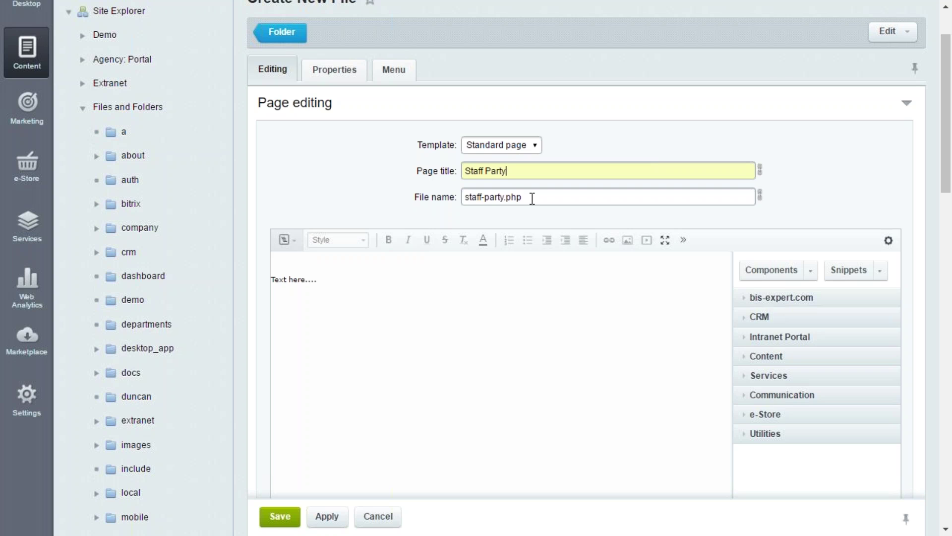
drag(532, 198, 382, 198)
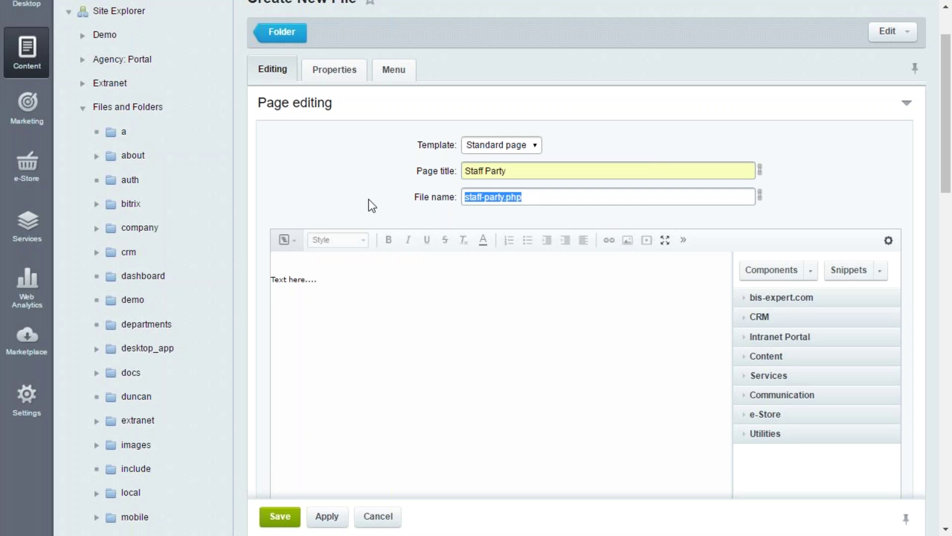
click(389, 386)
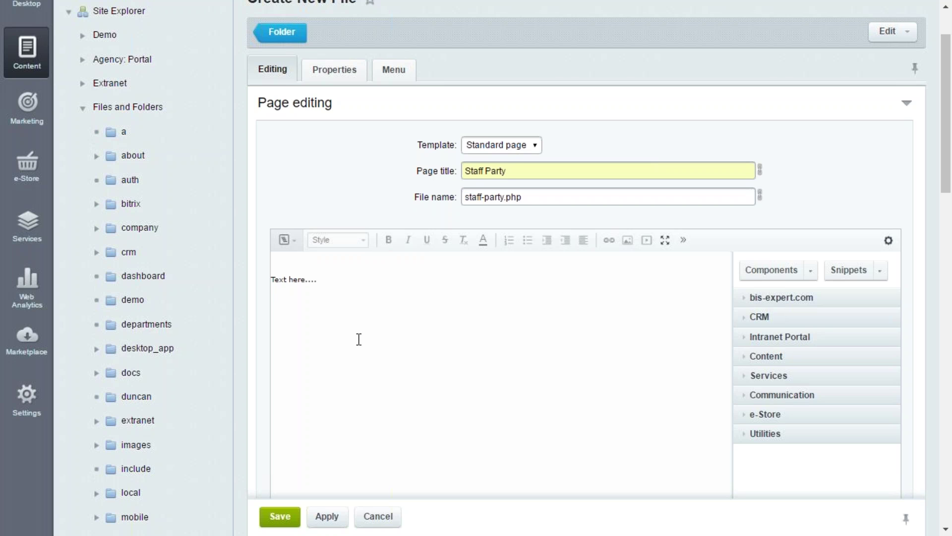
click(285, 520)
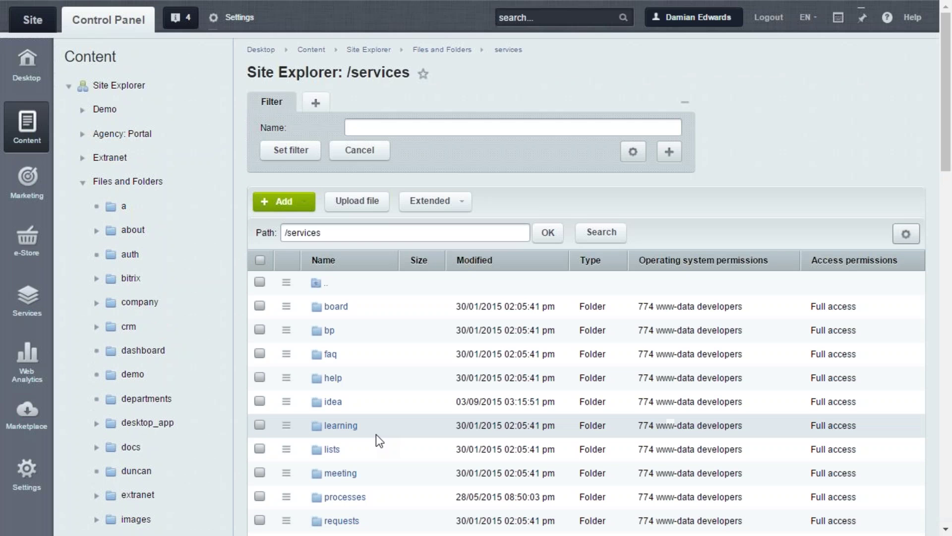
- Open the services folder's "left" menu for editing and switch the editor to simple mode
scroll(377, 437, down, 3)
scroll(378, 438, down, 2)
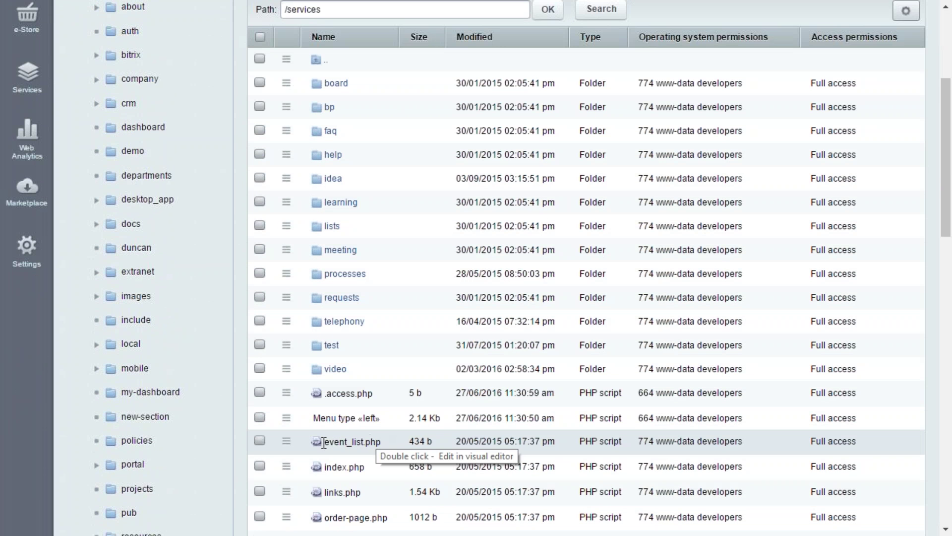
click(286, 419)
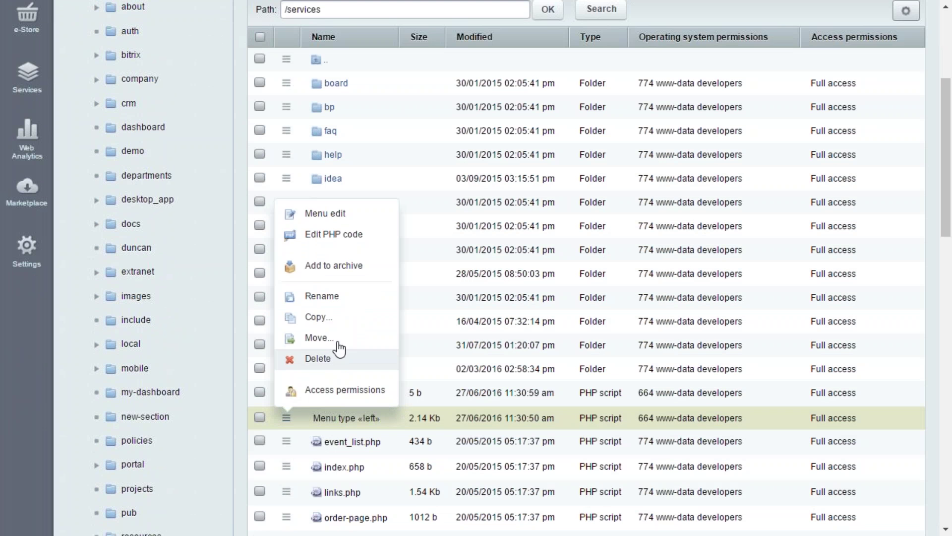
click(329, 214)
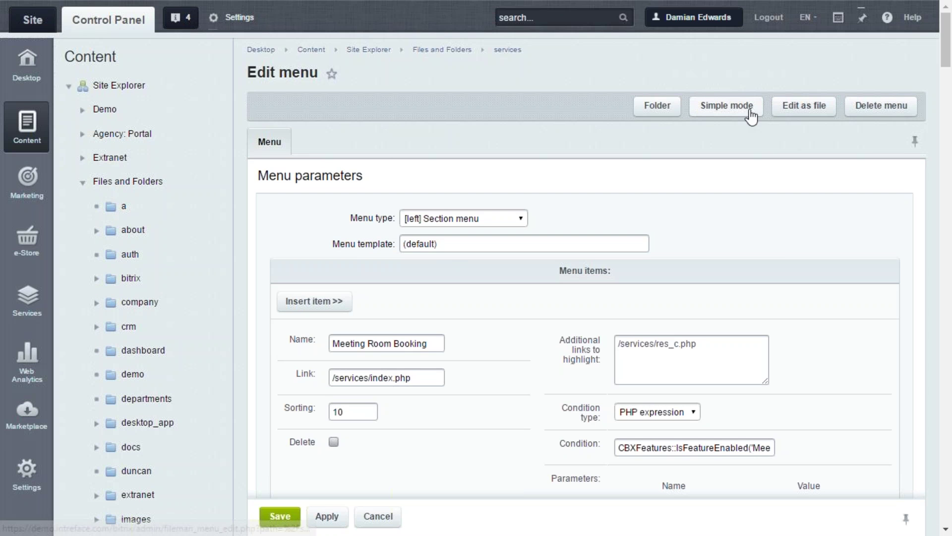
click(727, 105)
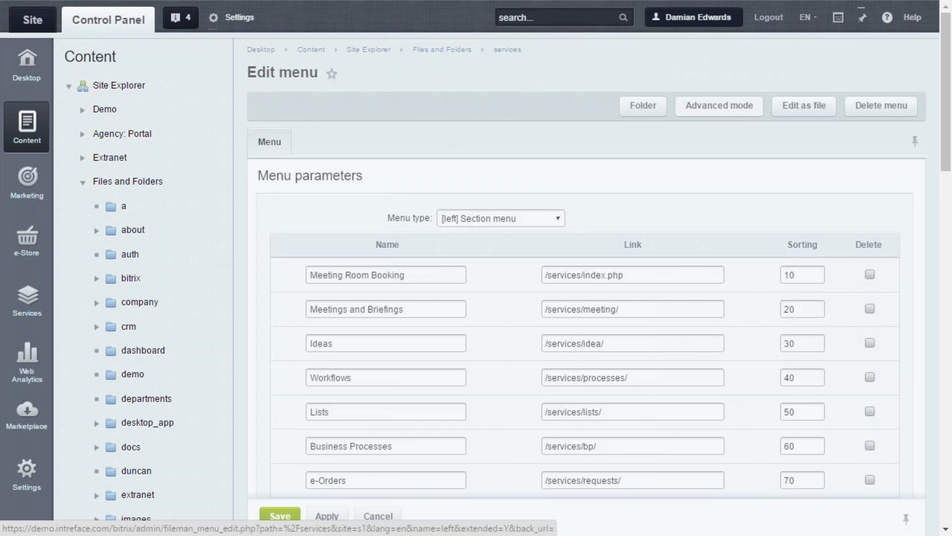
- Fill in a new menu item below Video Archive named "Staff Party" with the link /services/staff-party.php
scroll(517, 287, down, 3)
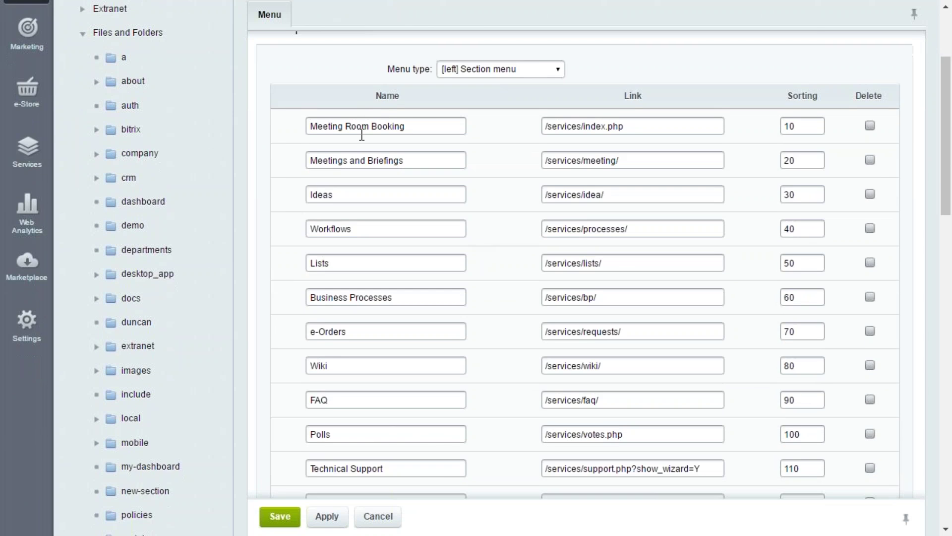
scroll(342, 277, down, 3)
scroll(344, 277, down, 4)
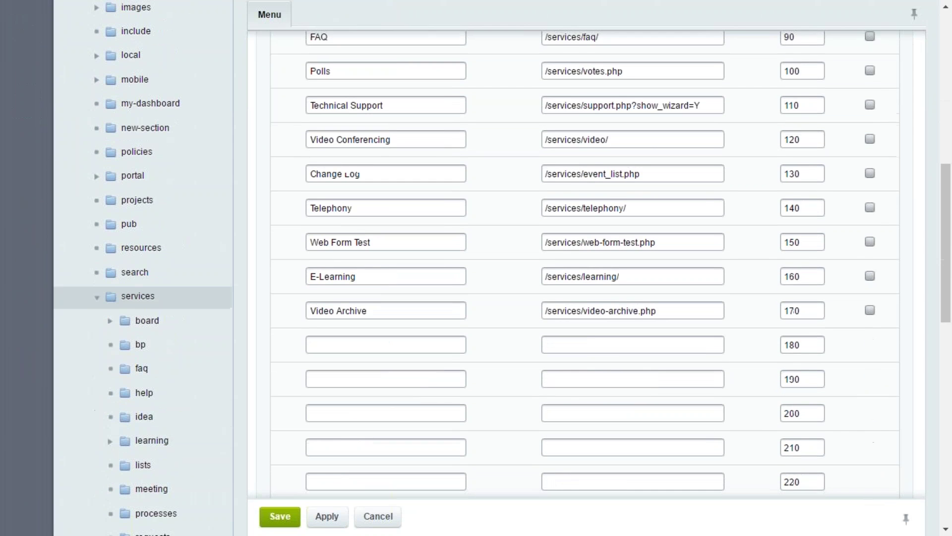
click(360, 335)
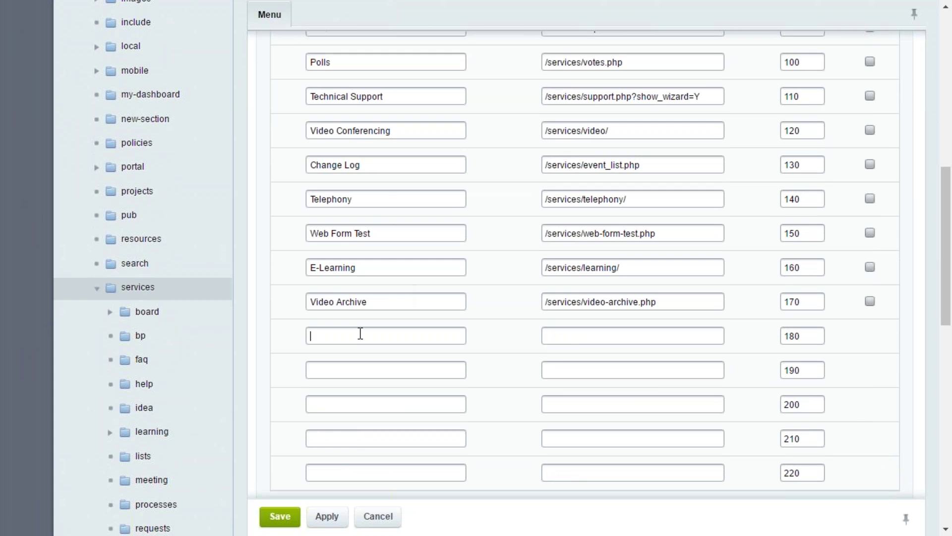
text(Staff)
text(/s)
text(ervices)
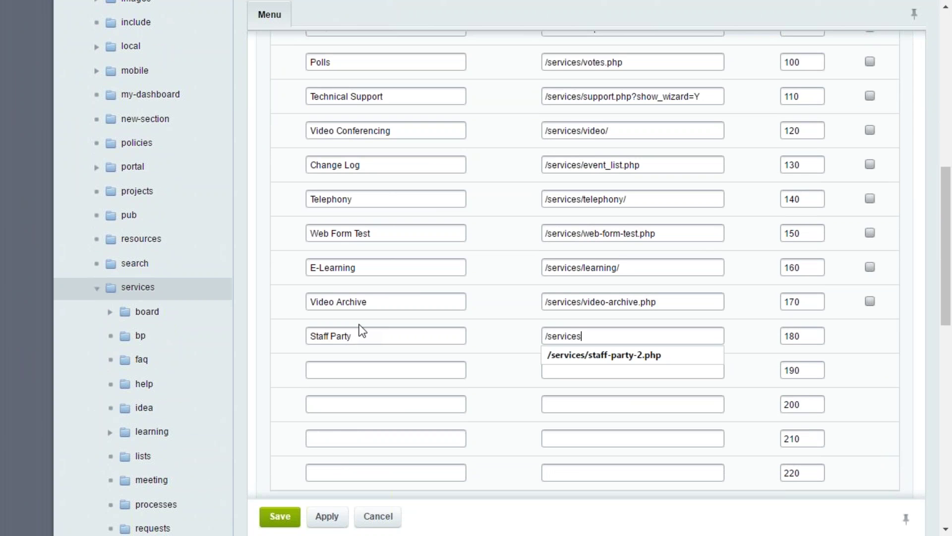
text(/staff-party.php)
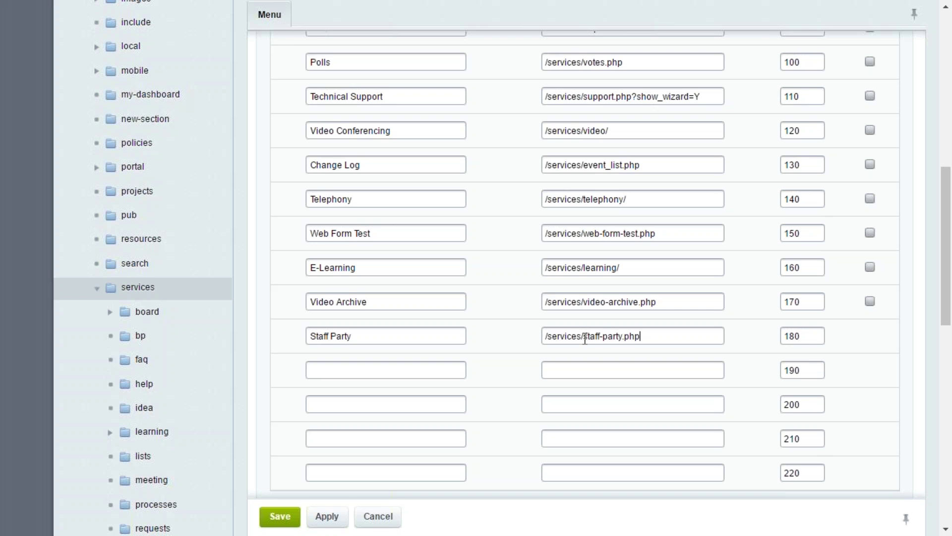
- Save the services folder's menu with the new Staff Party item linked to staff-party.php
drag(584, 337, 643, 337)
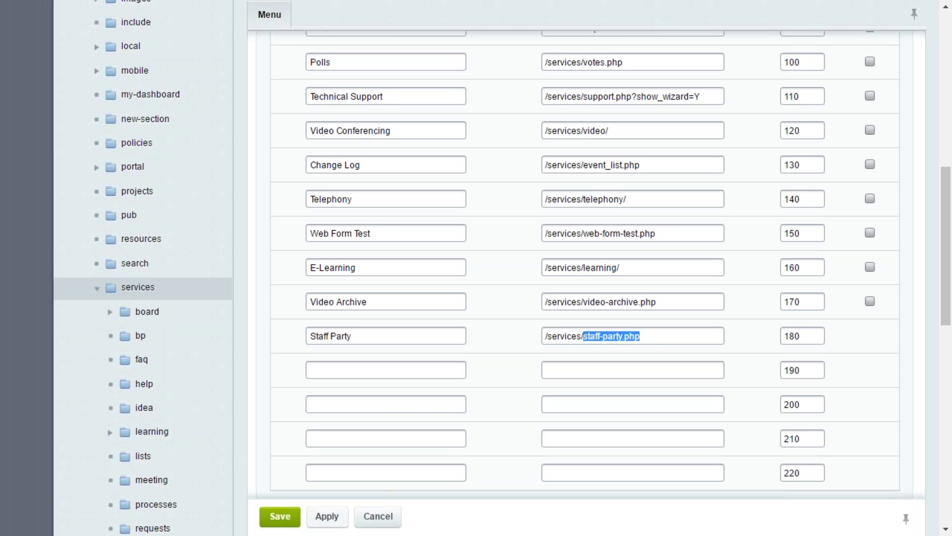
click(283, 517)
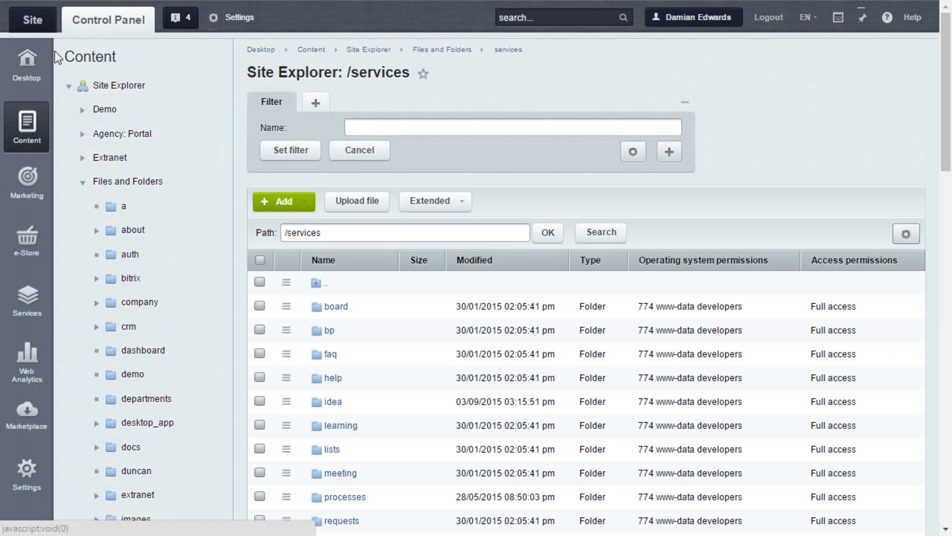
- Switch to the public site, collapse the admin toolbar and open the Staff Party page from the Services section
click(39, 22)
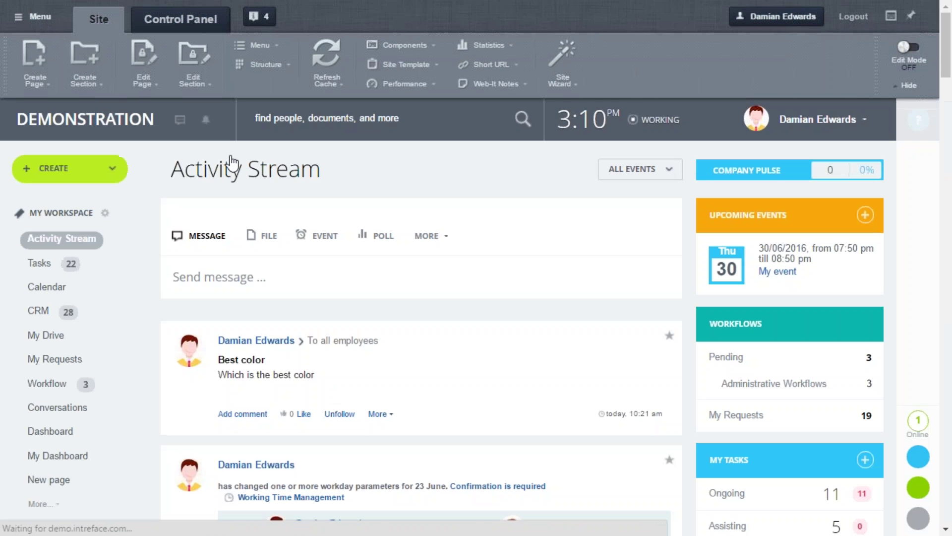
click(909, 85)
scroll(395, 221, down, 16)
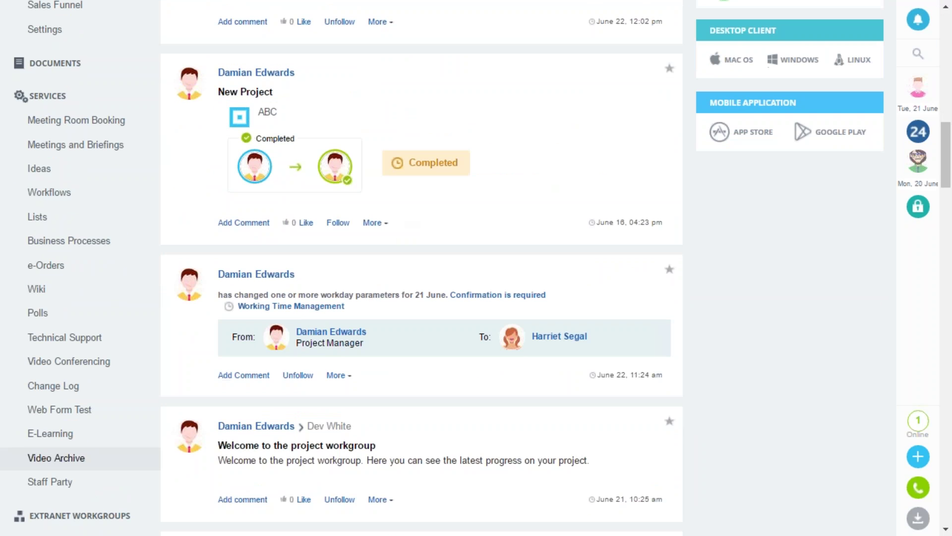
click(69, 481)
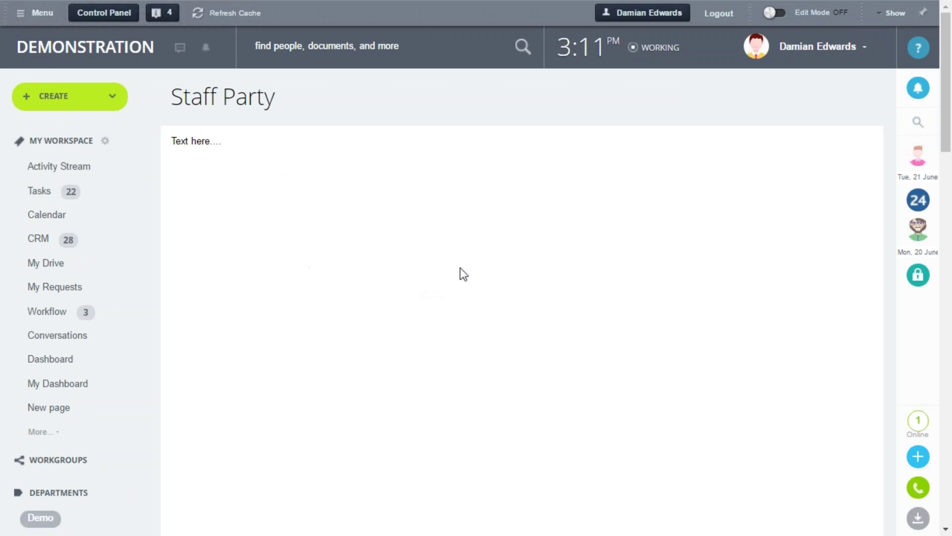
- Expand the admin toolbar, open the Staff Party page for editing and switch the editor to visual mode
click(895, 14)
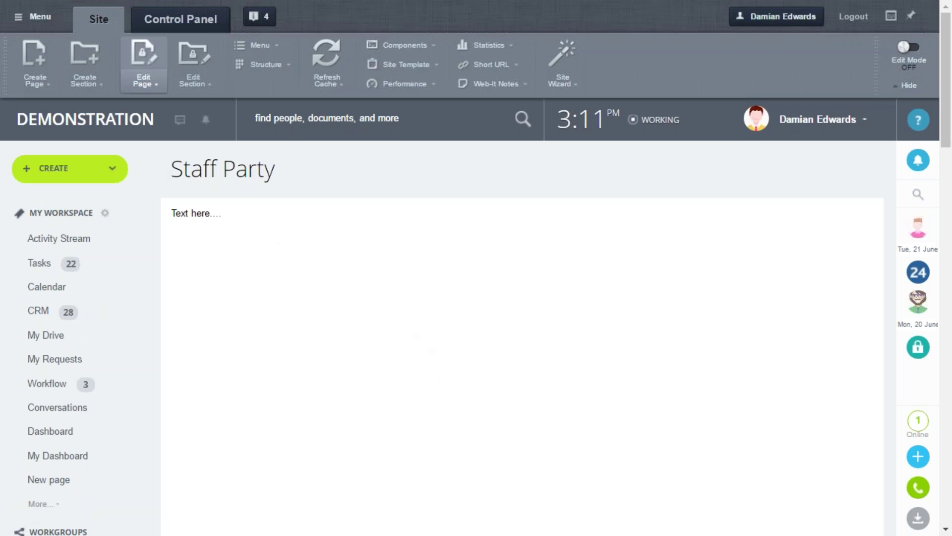
click(144, 56)
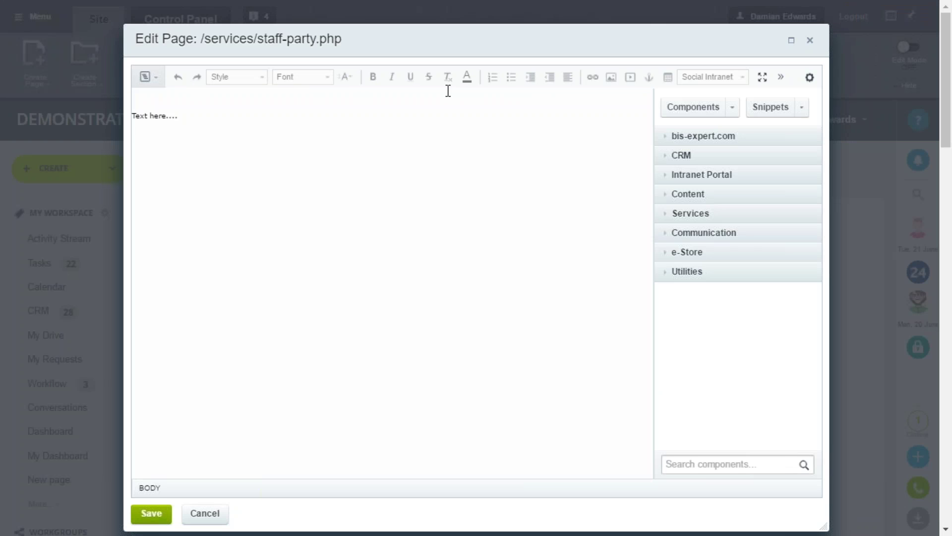
click(159, 87)
click(156, 106)
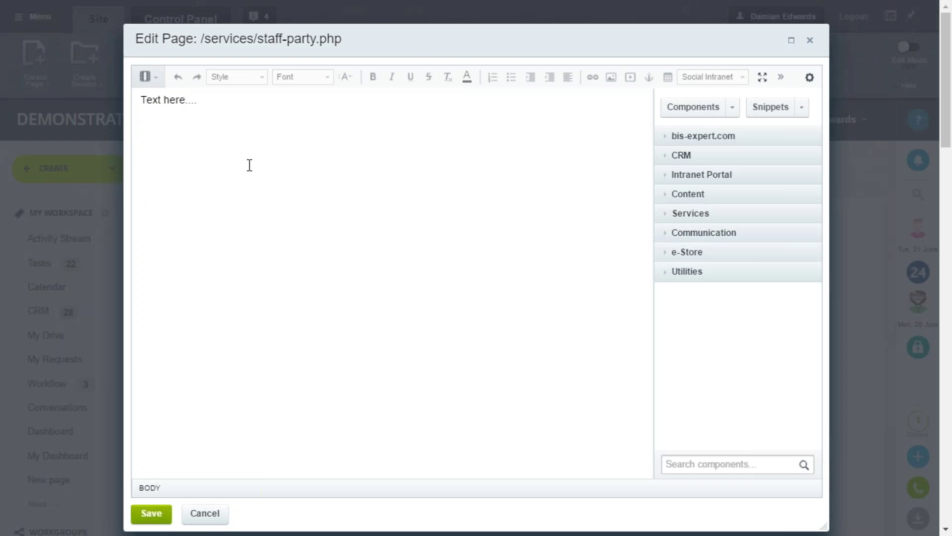
- Switch the page editor to source code mode and back to visual mode
click(157, 85)
click(142, 104)
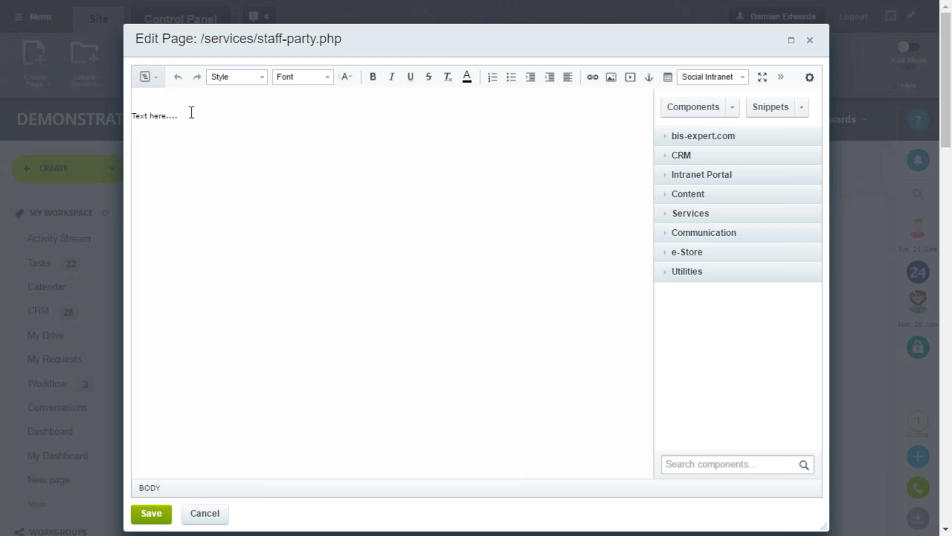
click(159, 82)
click(118, 104)
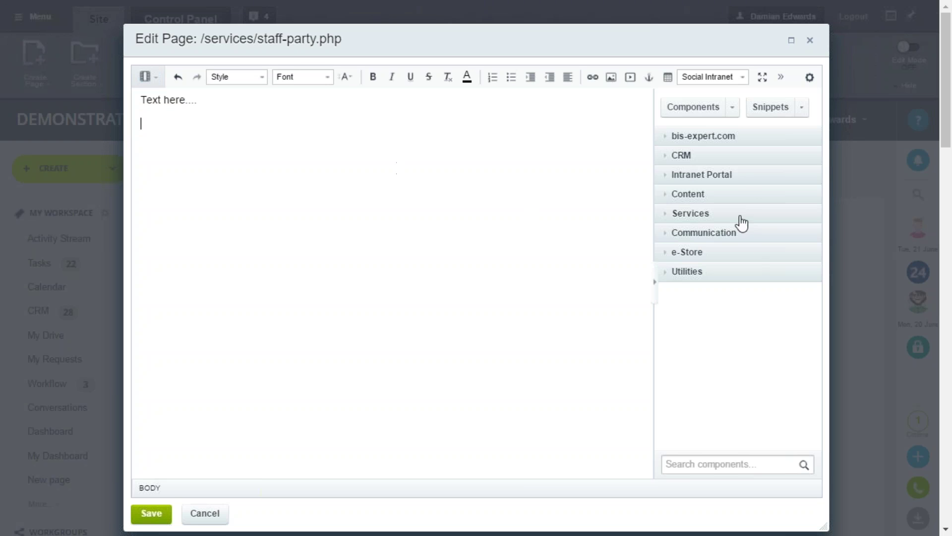
- Add the Media Player component from the Content > Media group below the "Text here...." line on the page
click(666, 194)
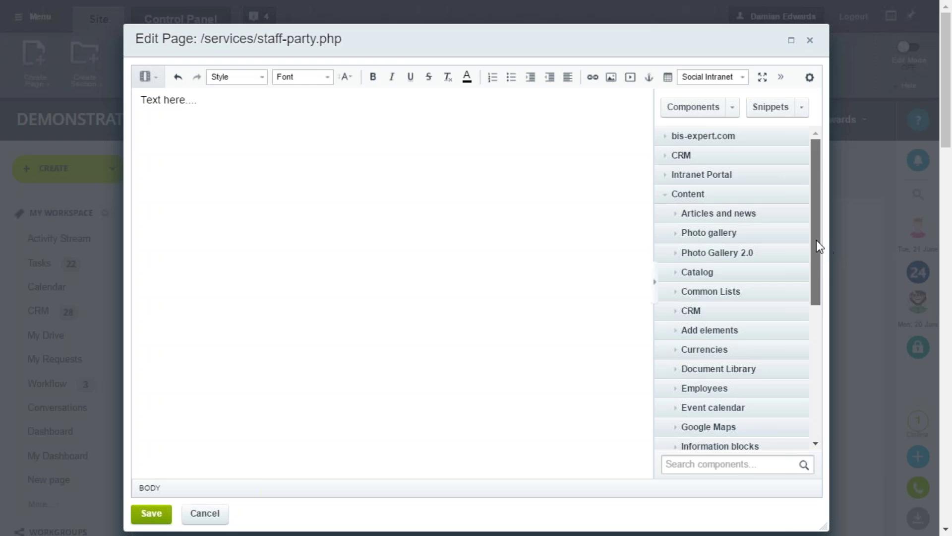
drag(817, 240, 811, 293)
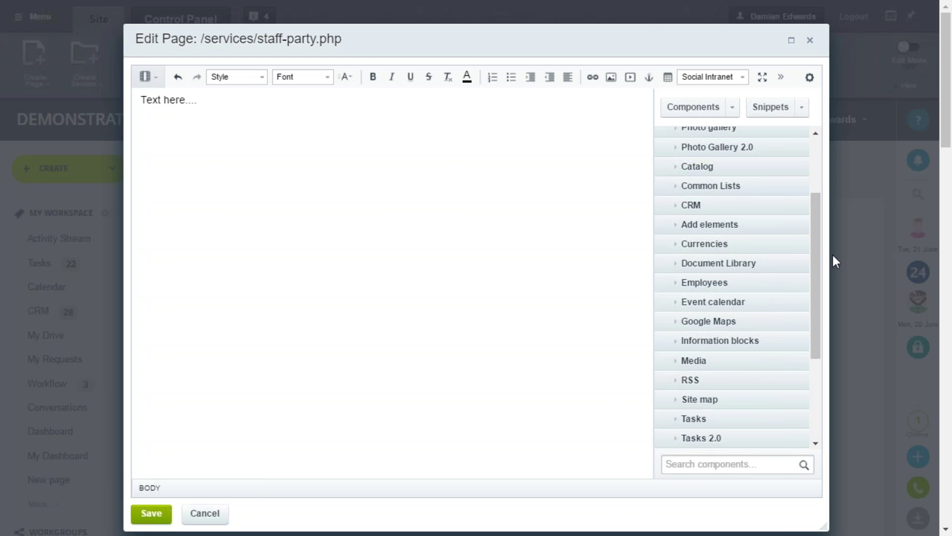
drag(815, 254, 812, 281)
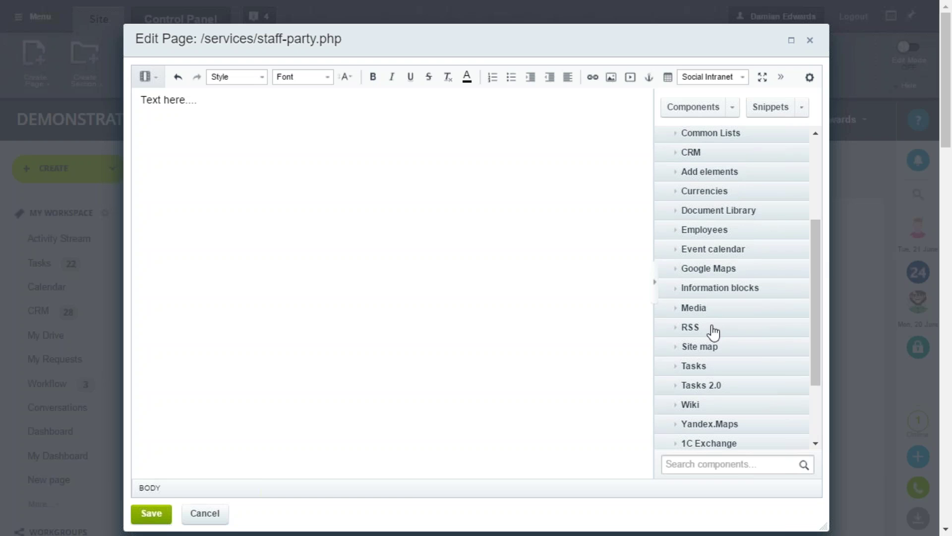
click(673, 310)
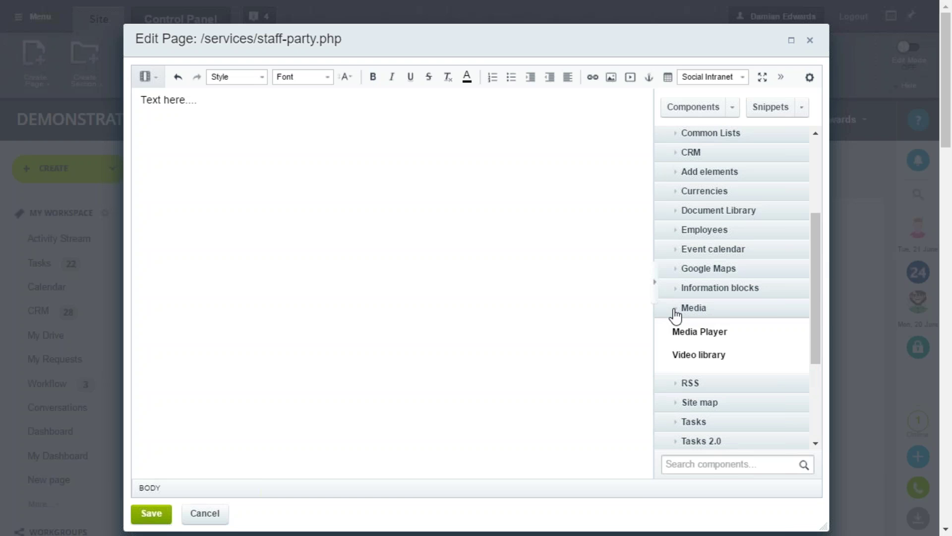
drag(816, 303, 818, 324)
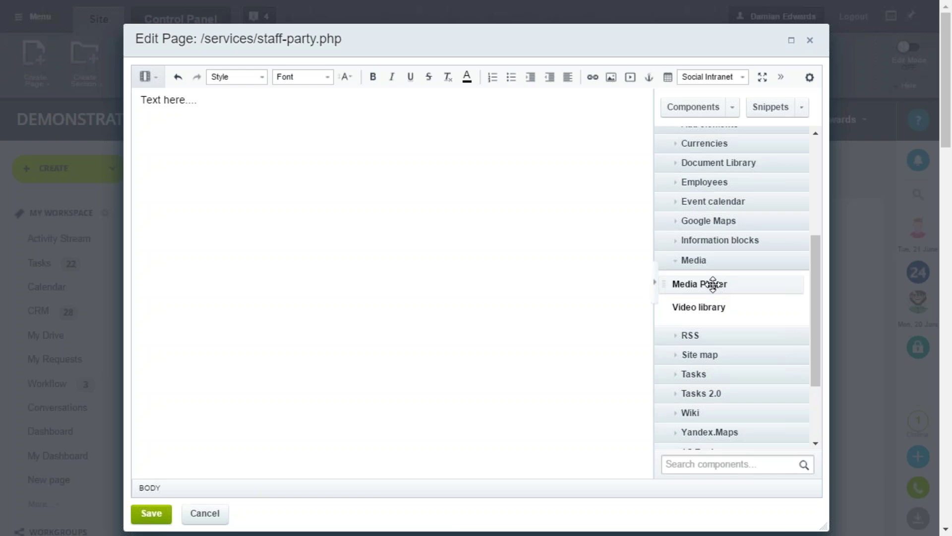
drag(711, 286, 268, 185)
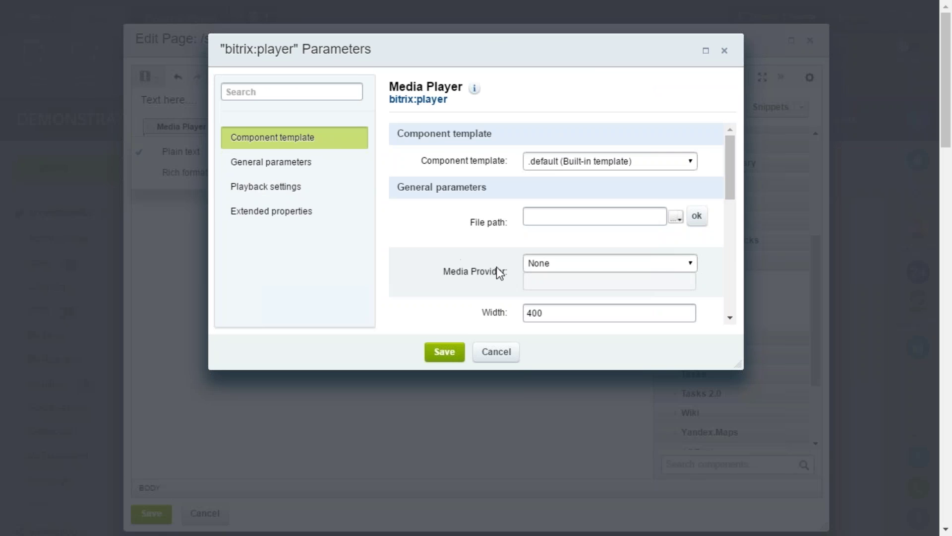
- Try to choose Bitrix24.mp4 from the server's /video folder as the Media Player's file
mouse_move(728, 185)
mouse_down()
mouse_move(731, 221)
mouse_move(727, 186)
mouse_up()
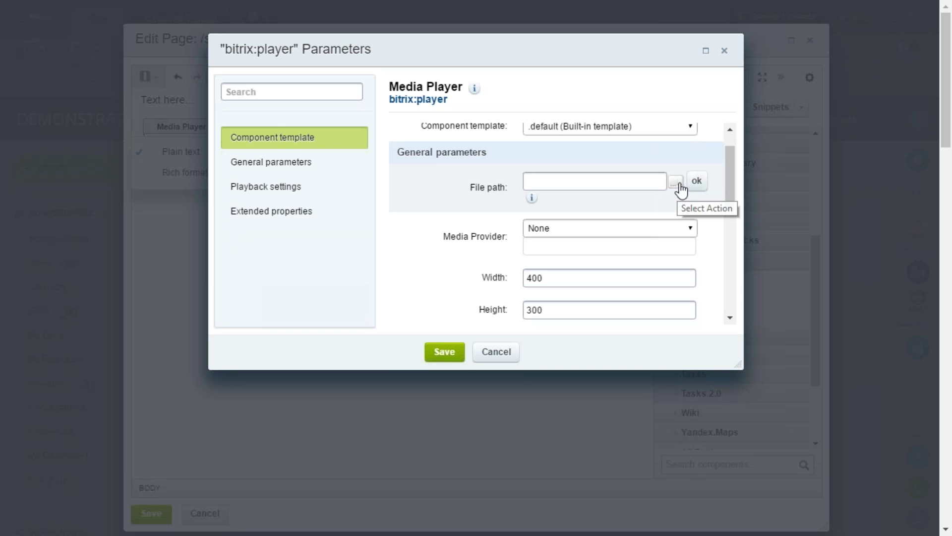
click(679, 185)
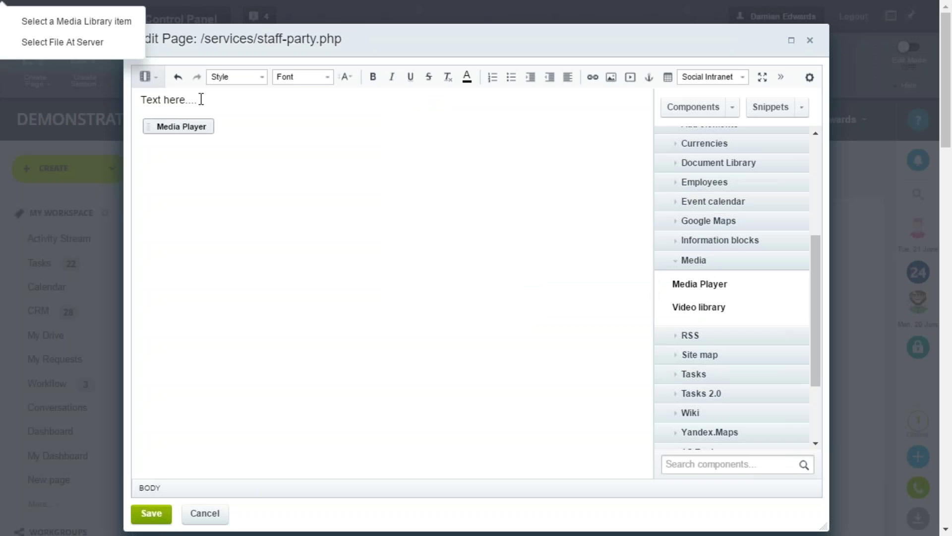
click(56, 42)
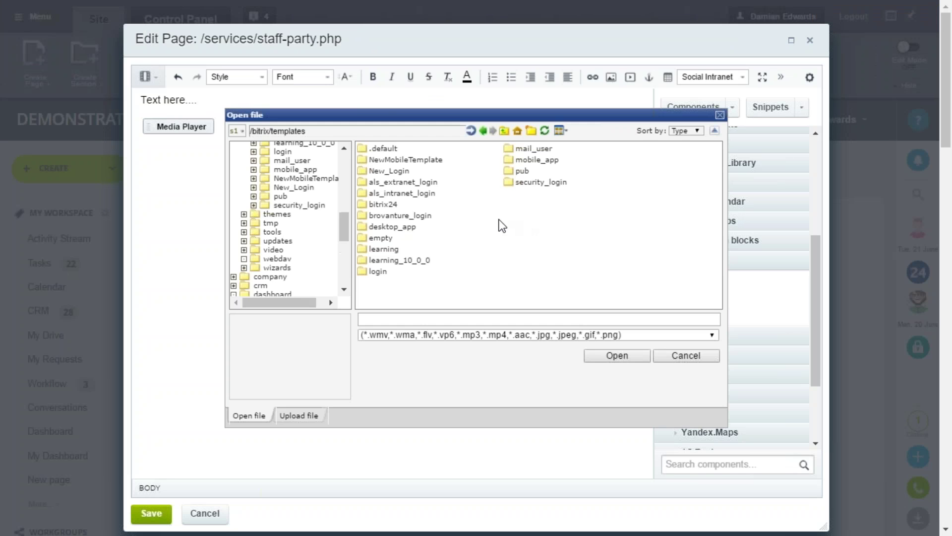
click(273, 250)
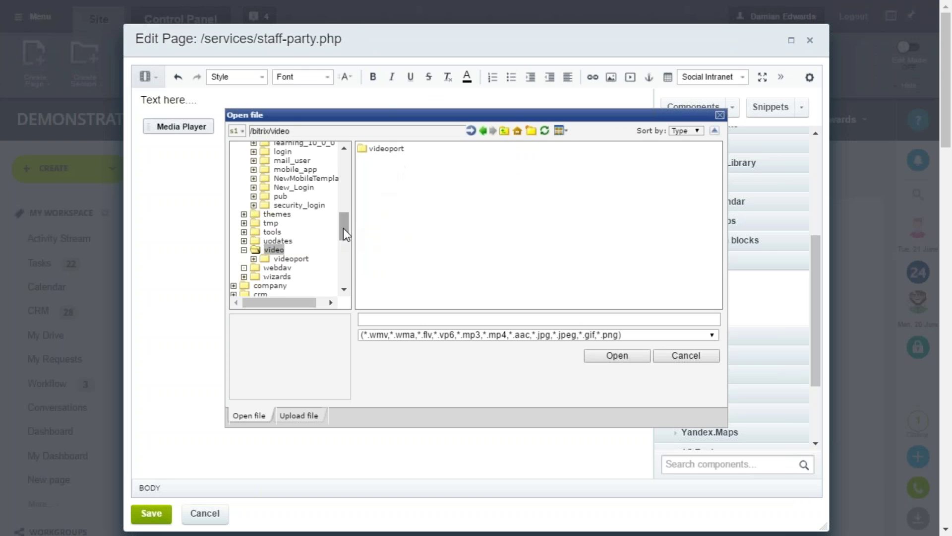
drag(344, 229, 346, 280)
click(263, 282)
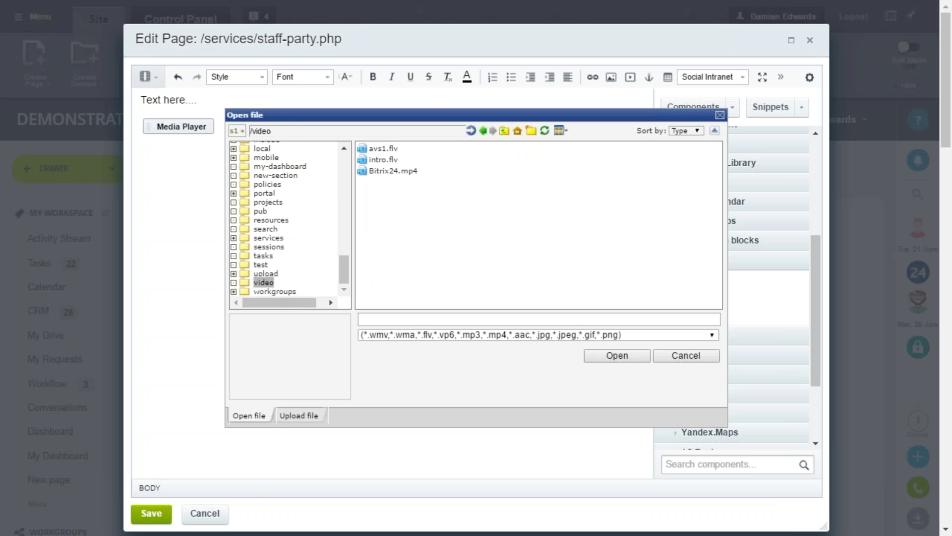
click(391, 177)
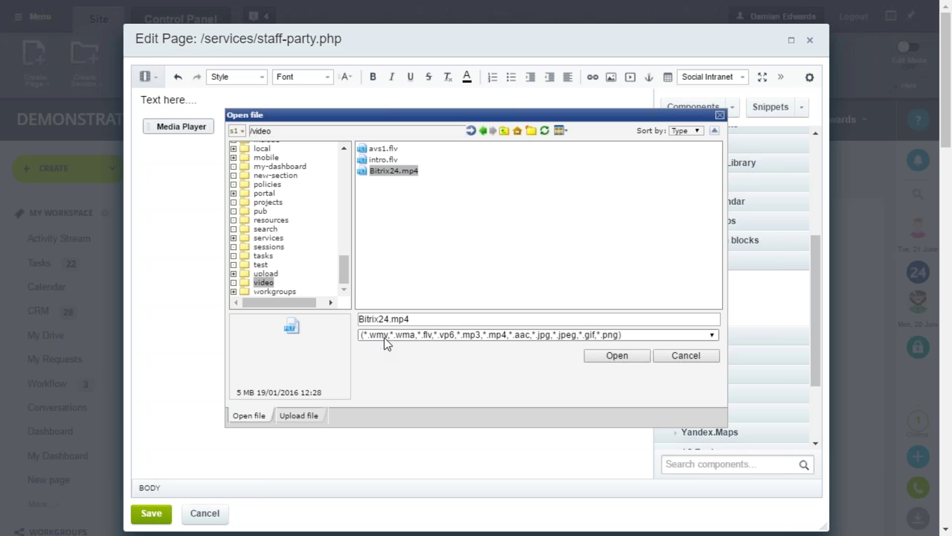
click(632, 356)
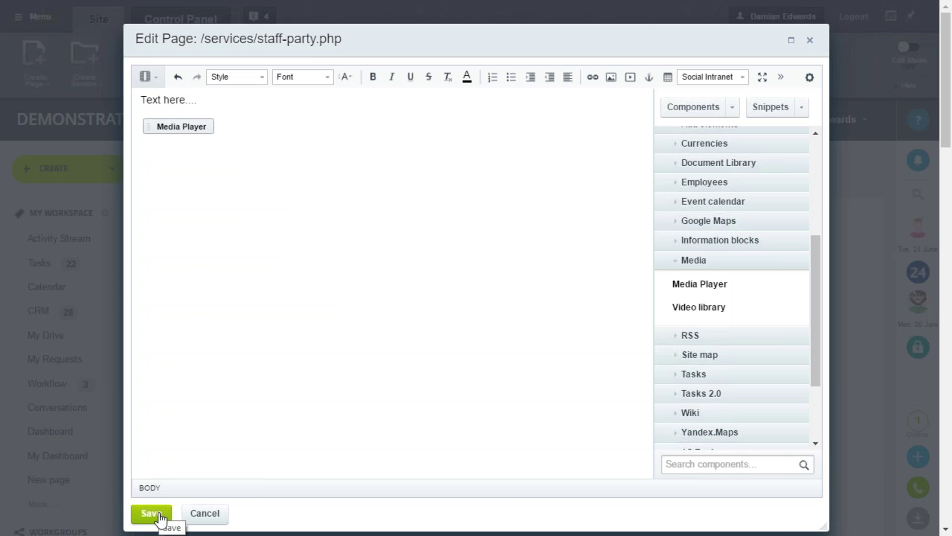
- Set the Media Player's file path to /video/Bitrix24.mp4, saving both the component parameters and the page
click(183, 127)
double_click(183, 127)
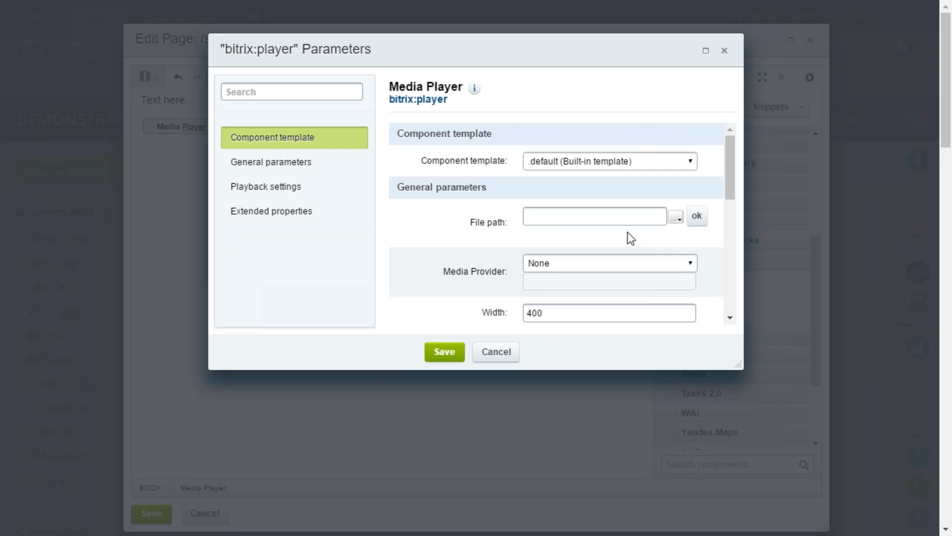
click(677, 216)
click(722, 266)
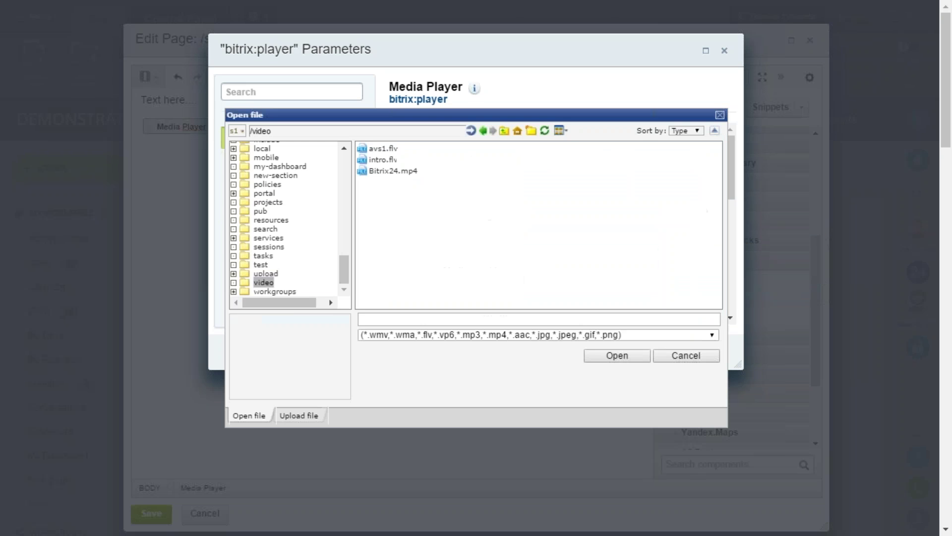
click(402, 171)
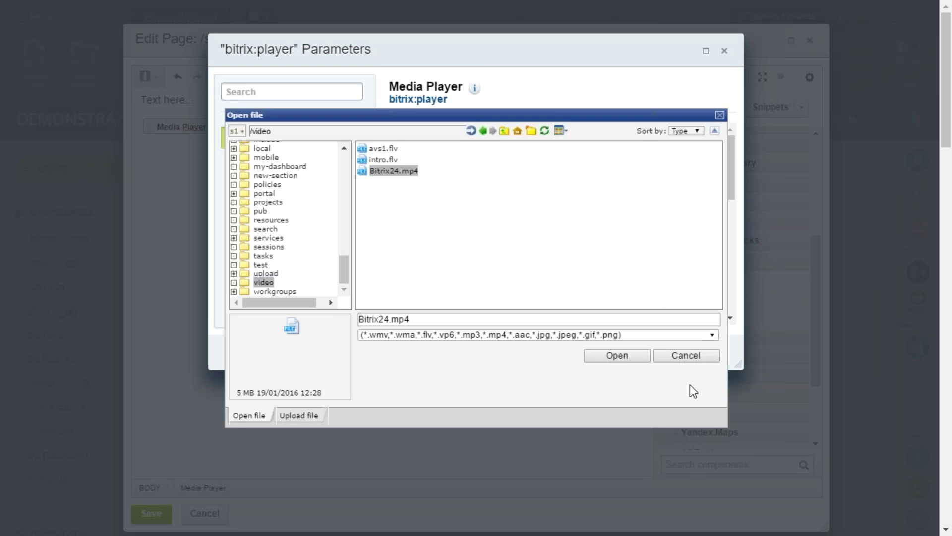
click(614, 356)
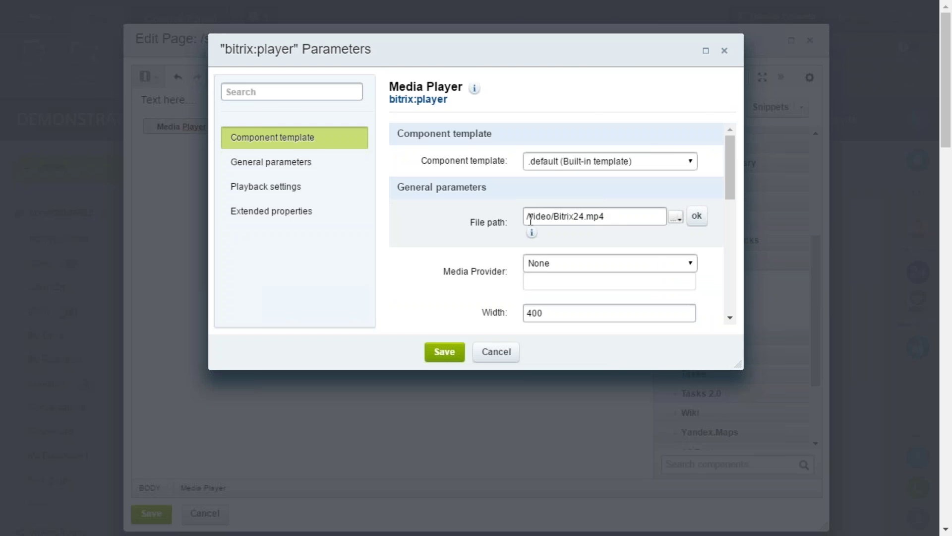
click(442, 352)
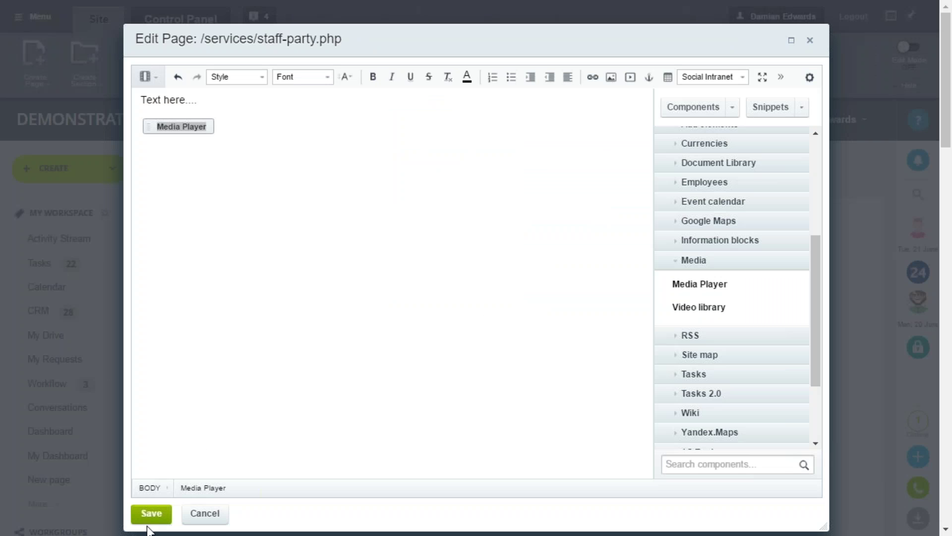
click(150, 516)
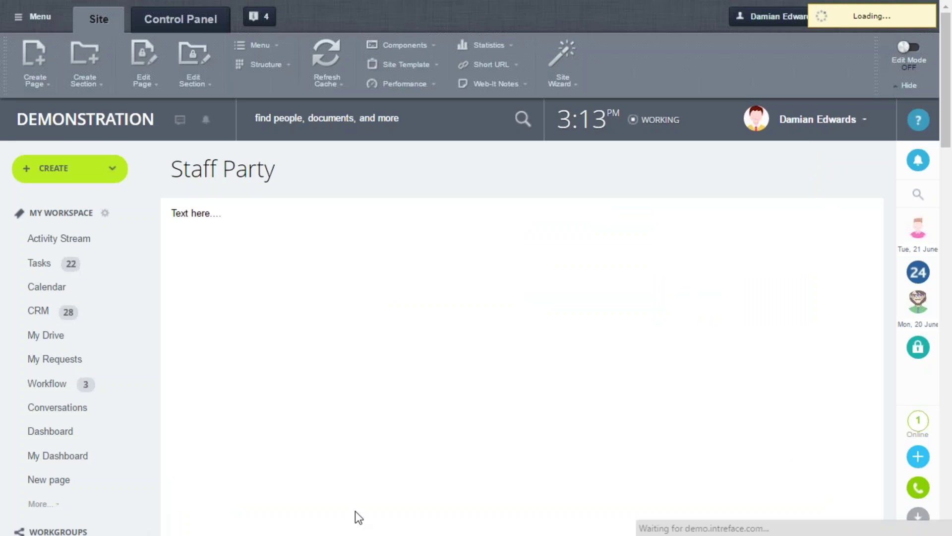
- Play the embedded video on the Staff Party page briefly and pause it
scroll(164, 222, down, 2)
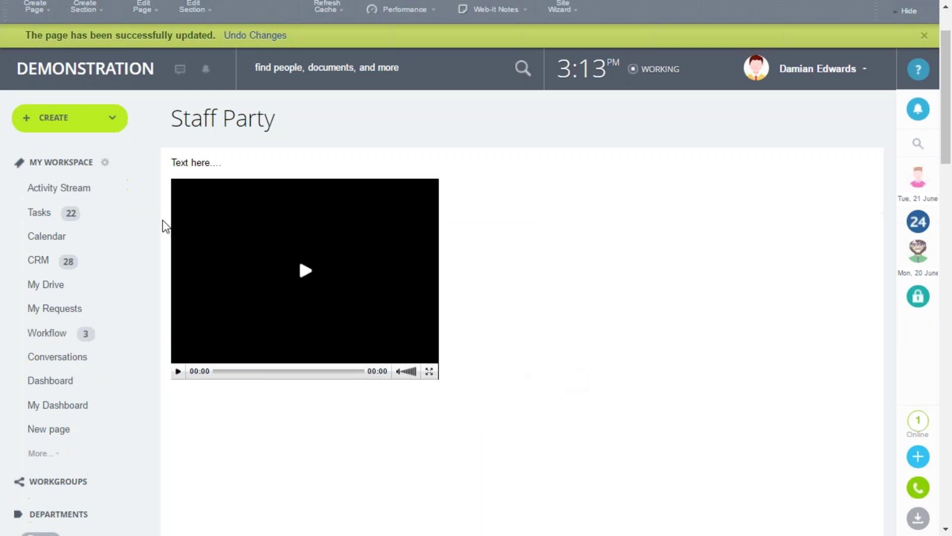
click(305, 271)
click(177, 372)
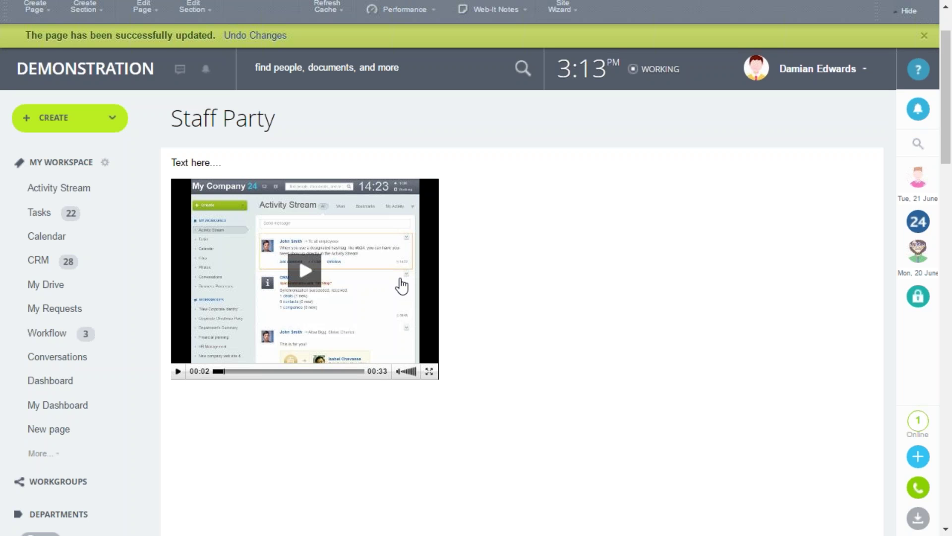
scroll(591, 277, up, 3)
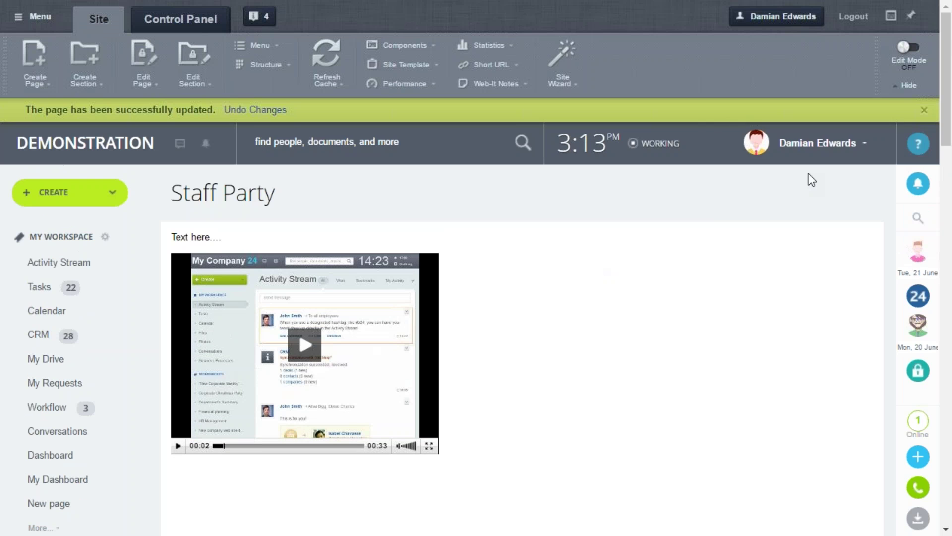
- Clear the update notice and the expanded admin toolbar from the page and return to the Control Panel
click(923, 110)
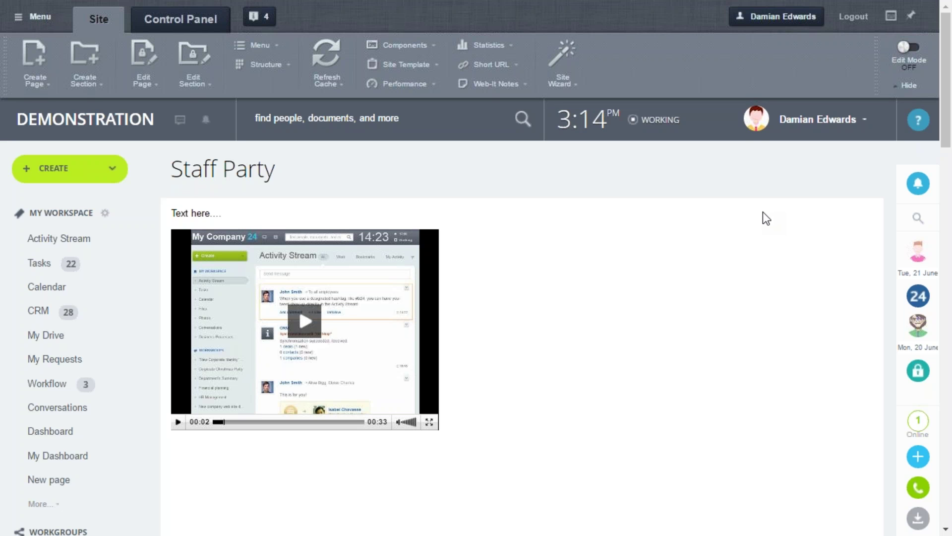
click(909, 86)
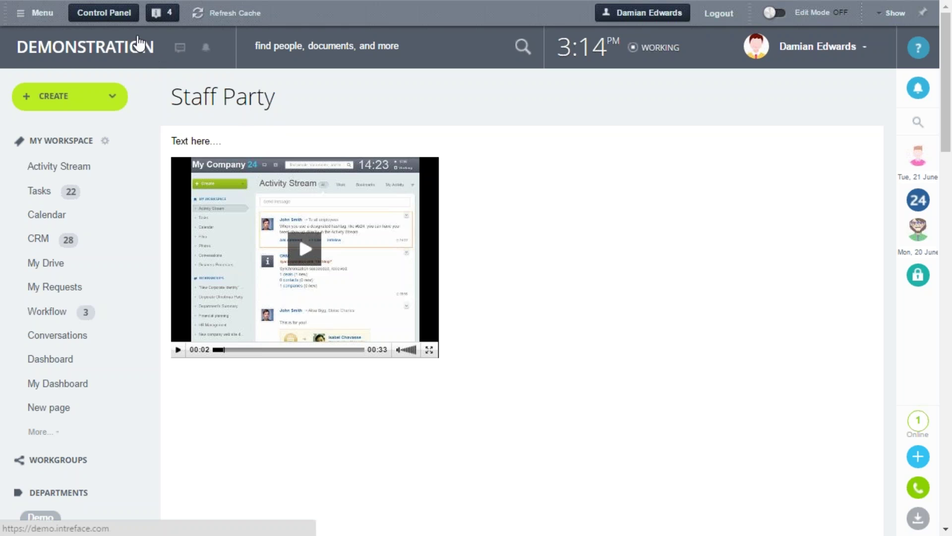
click(96, 16)
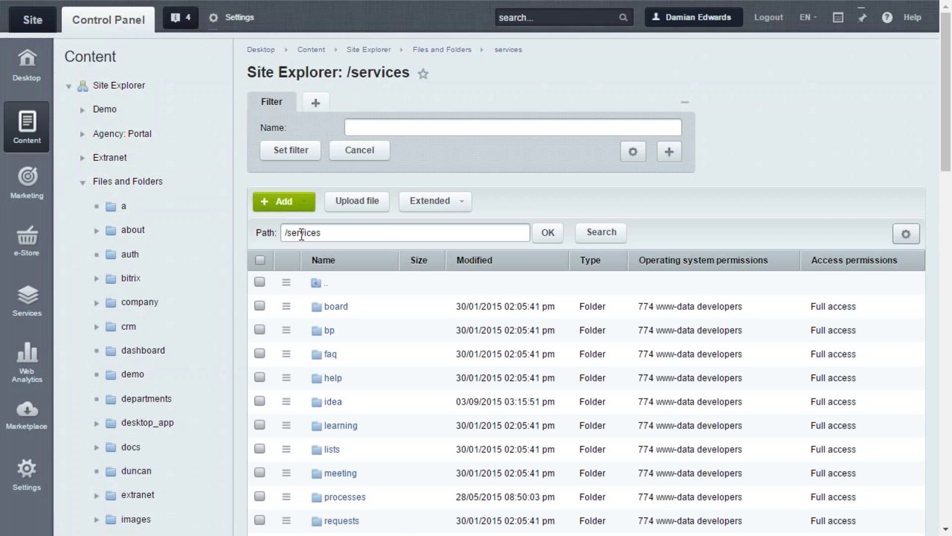
- Open the left menu of the /services folder for editing in advanced mode
scroll(317, 248, down, 2)
scroll(585, 298, down, 4)
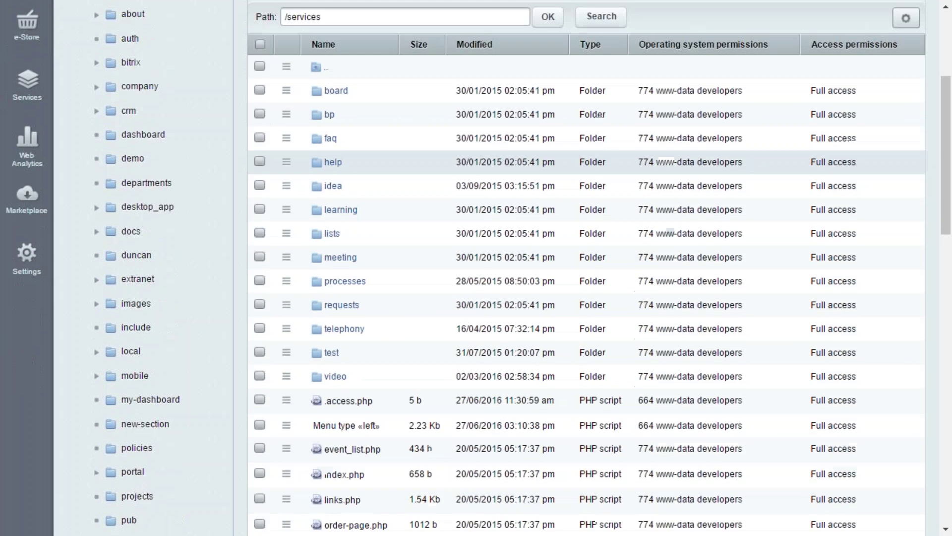
click(286, 343)
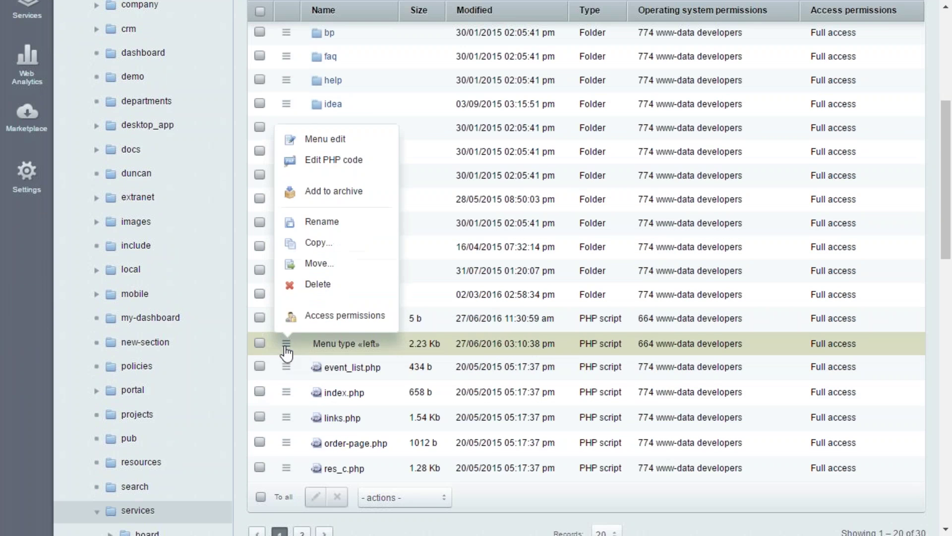
click(347, 142)
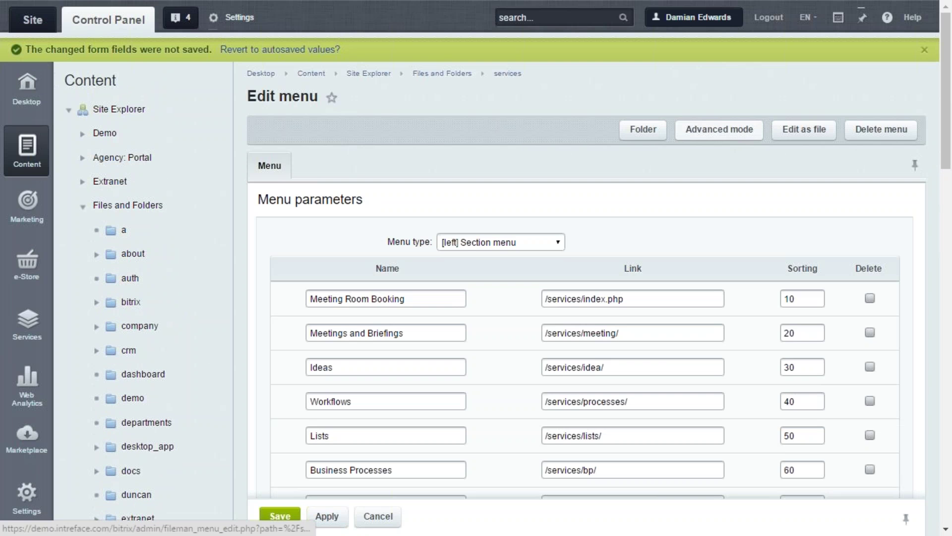
click(740, 135)
- Restrict the Staff Party menu item to the Demo: HR department user group and save the menu
scroll(695, 255, down, 20)
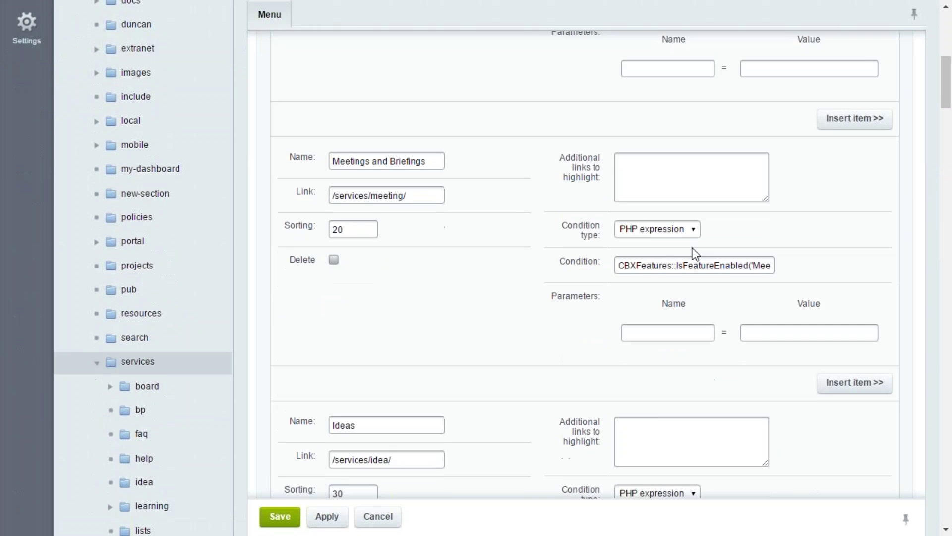
scroll(697, 245, down, 20)
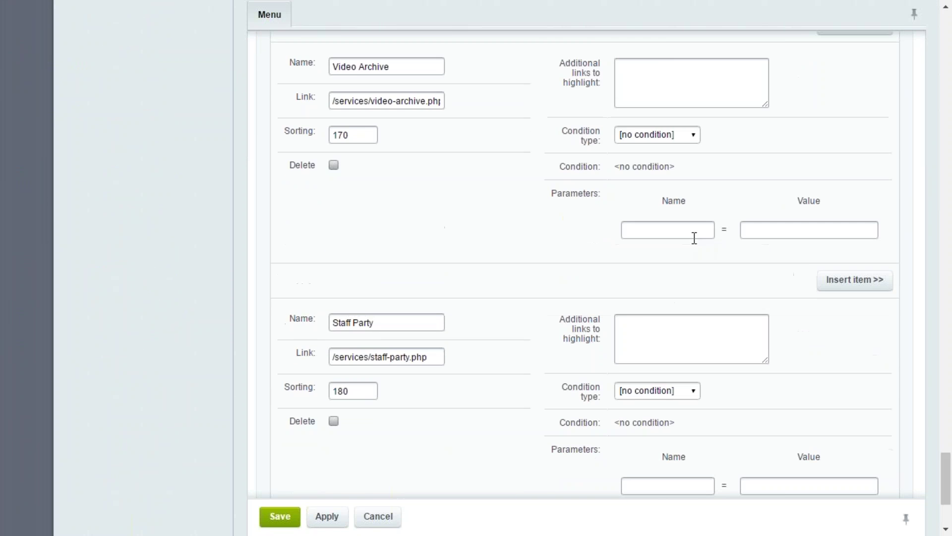
scroll(695, 238, down, 3)
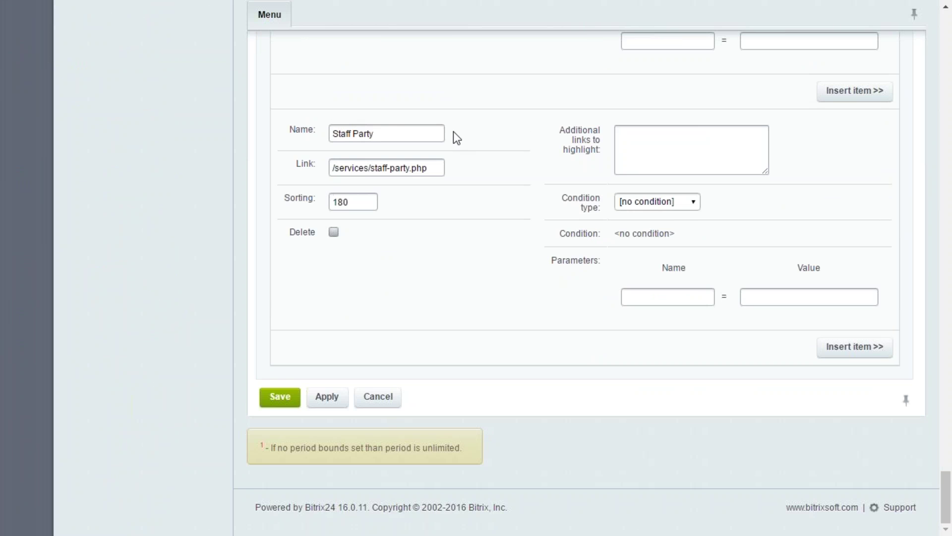
click(667, 203)
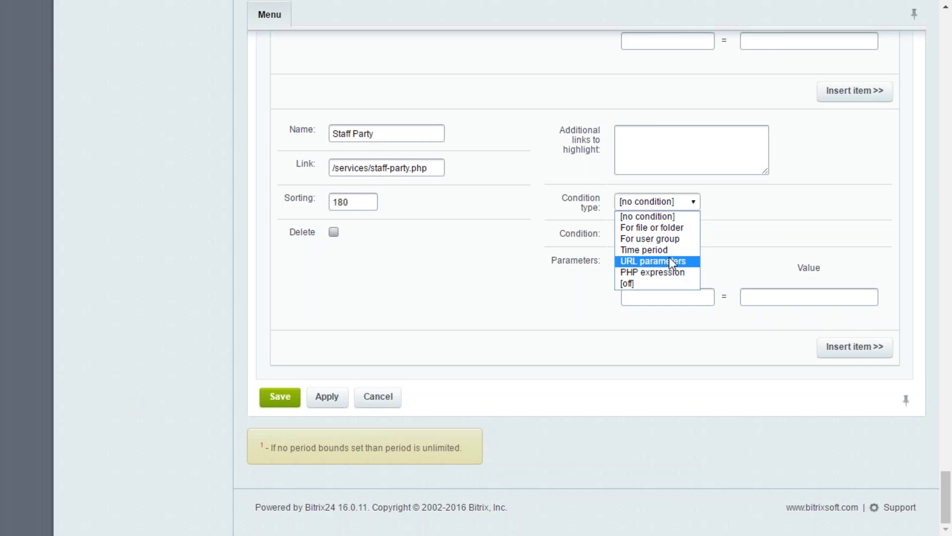
click(662, 239)
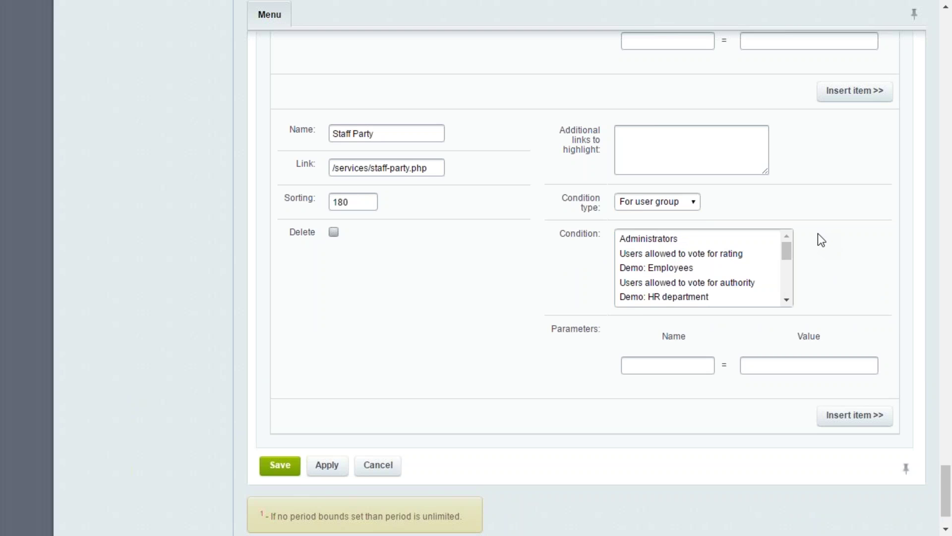
click(671, 299)
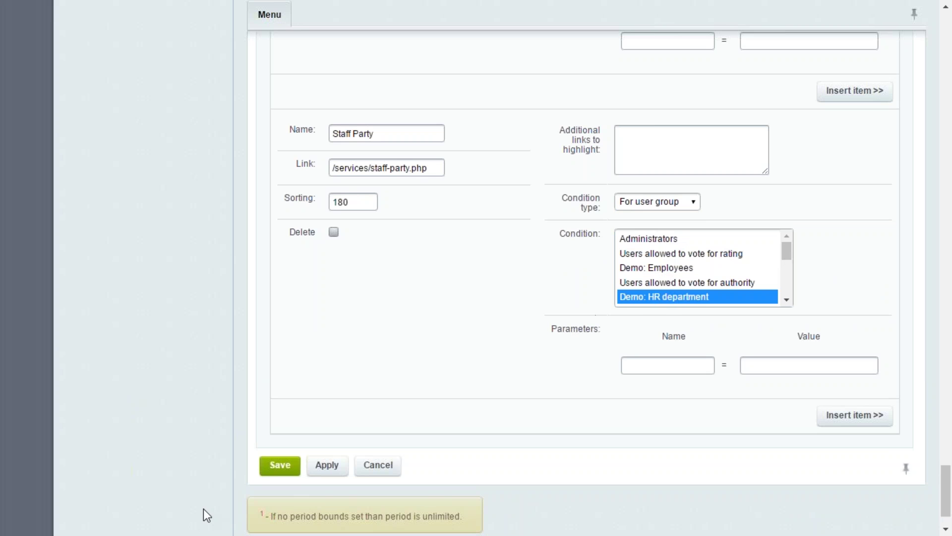
click(274, 468)
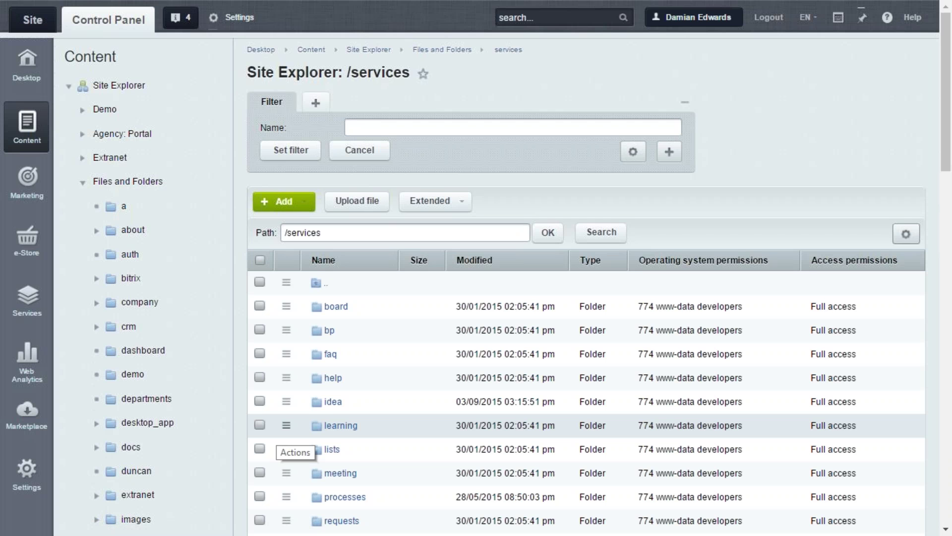
- Collapse the Files and Folders tree and view the portal's user groups list in the settings
click(83, 182)
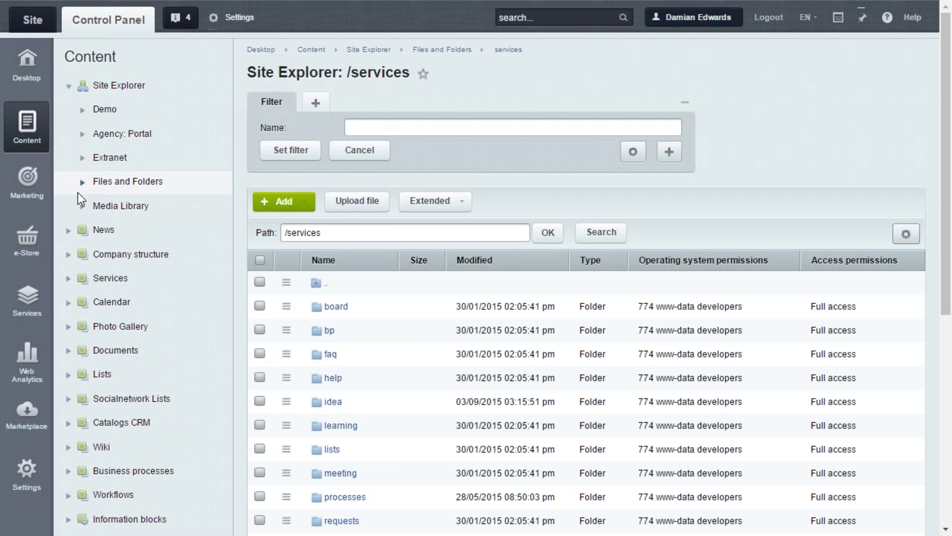
click(23, 483)
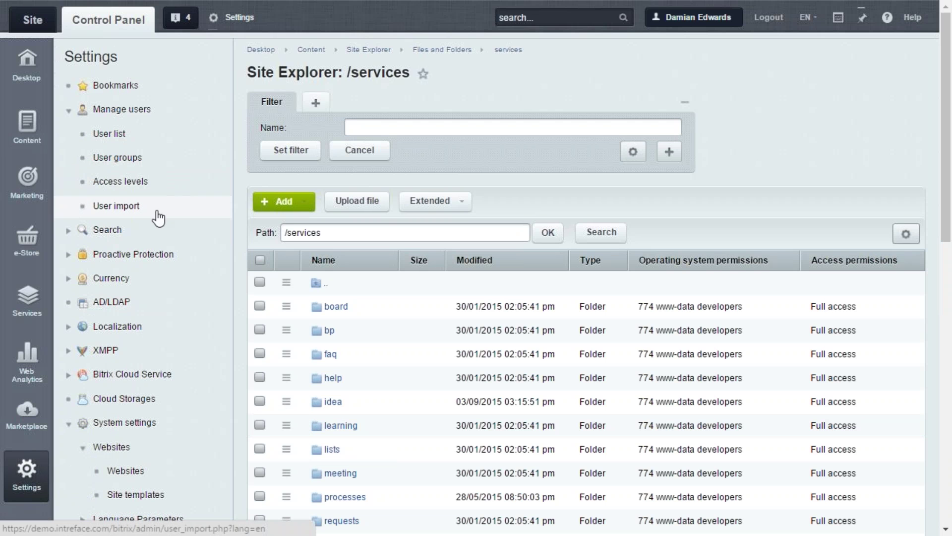
click(121, 158)
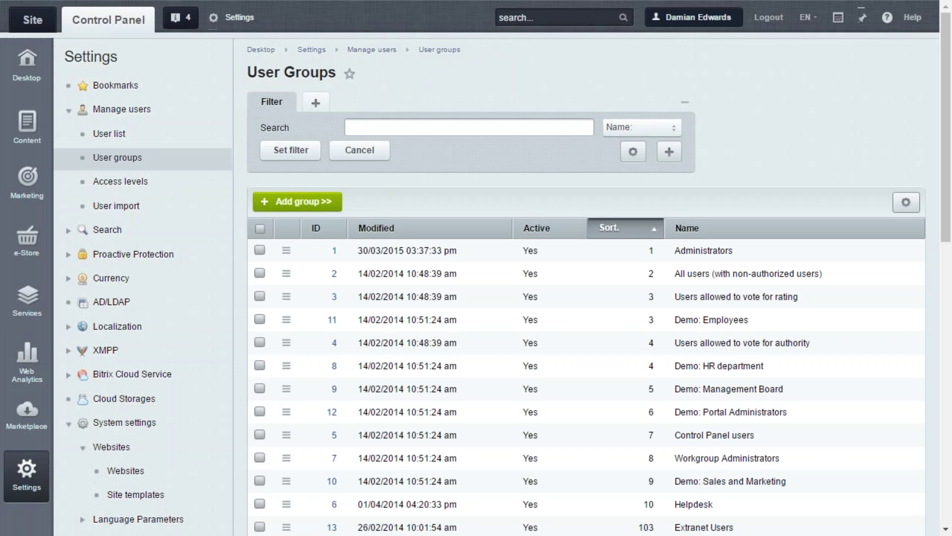
- Return to the public site and open the extranet at demo.intreface.com/extranet
click(33, 22)
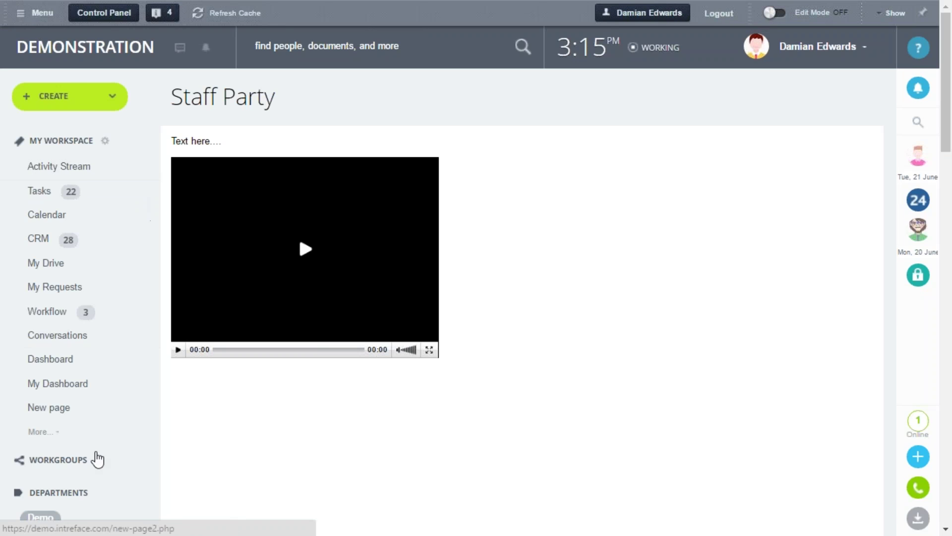
scroll(98, 460, down, 2)
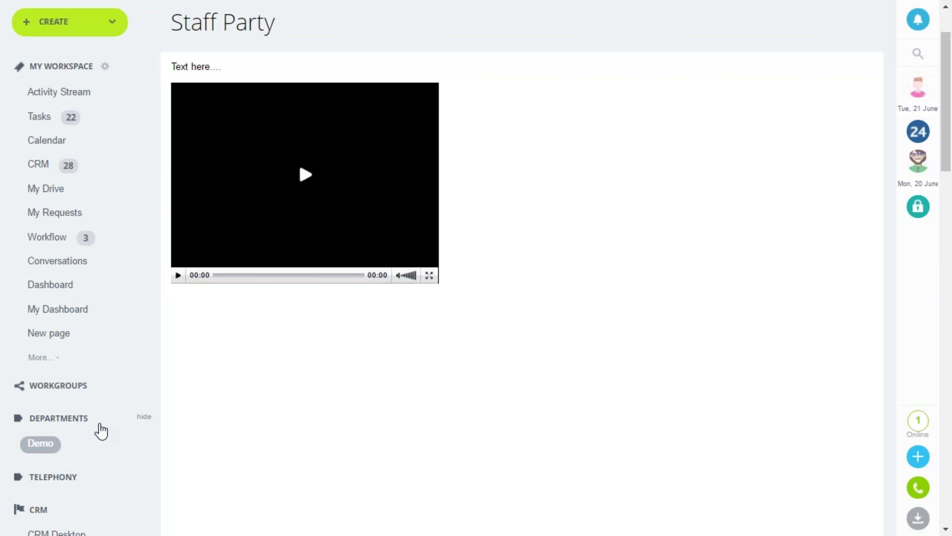
scroll(101, 431, up, 2)
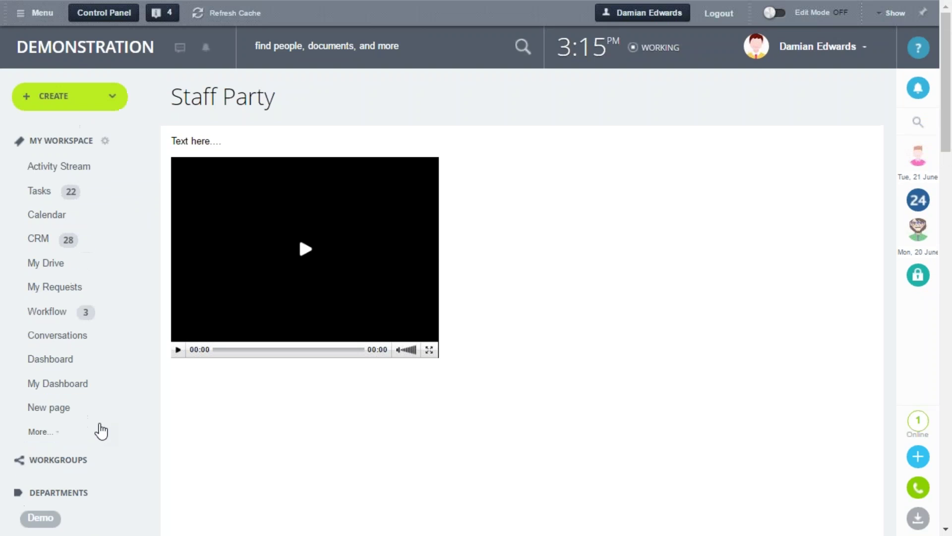
key(F11)
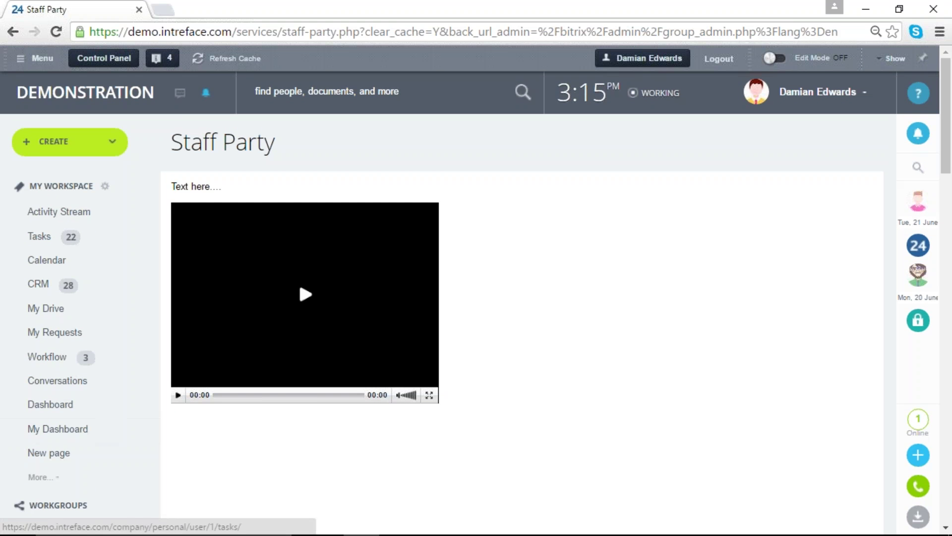
drag(241, 32, 841, 32)
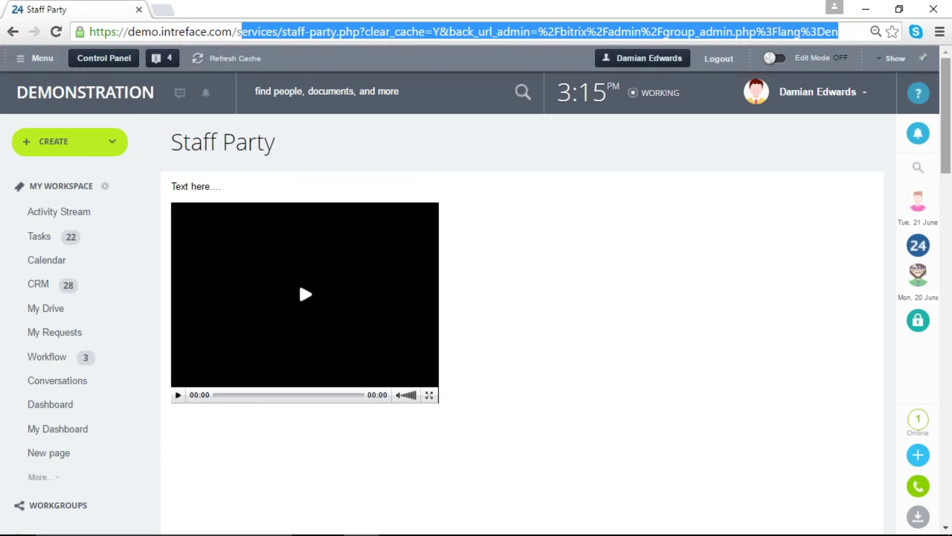
text(s)
key(BackSpace)
text(extra)
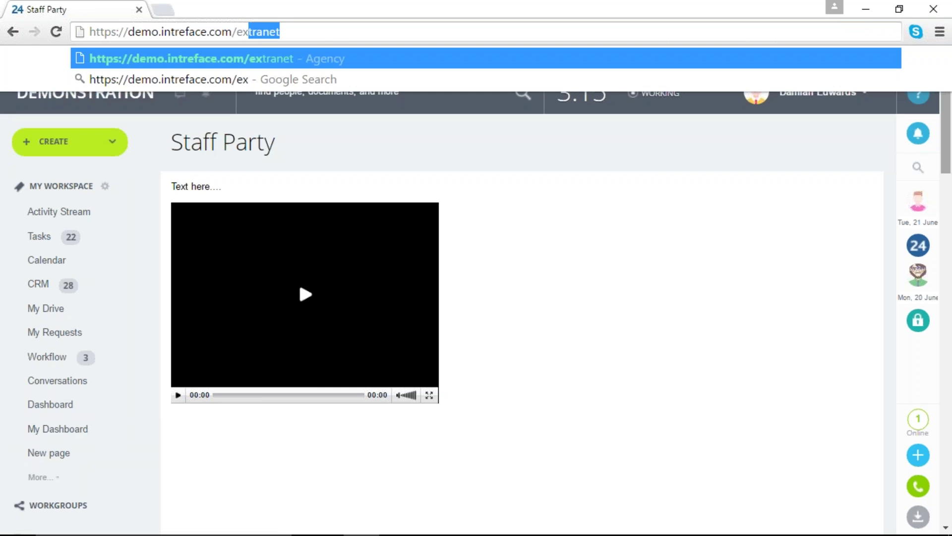
text(net)
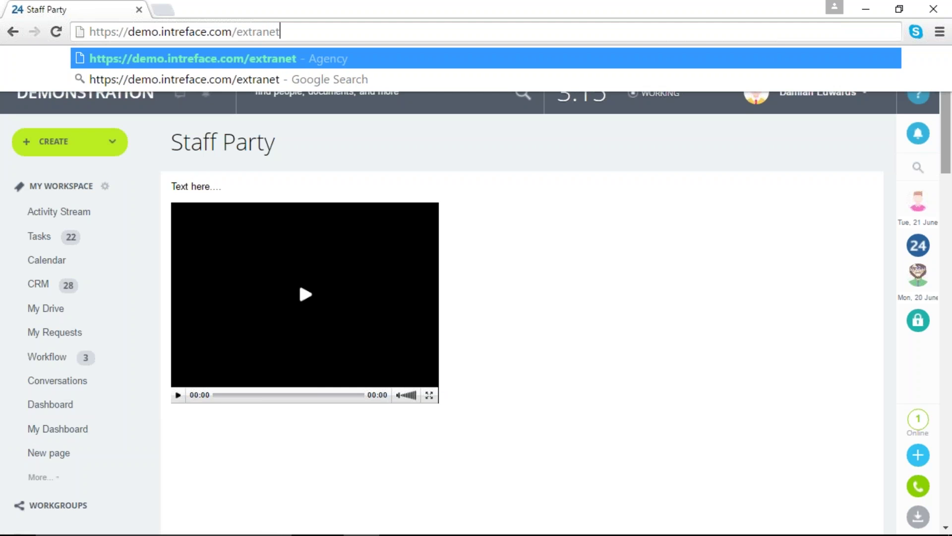
key(Return)
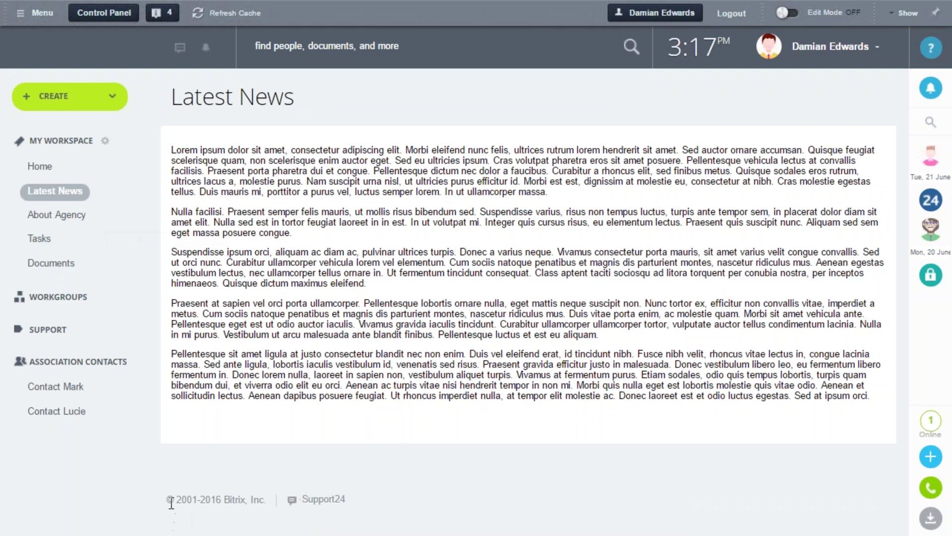
- Look through the extranet's About Agency, Tasks and Documents pages and expand the Support section
click(53, 219)
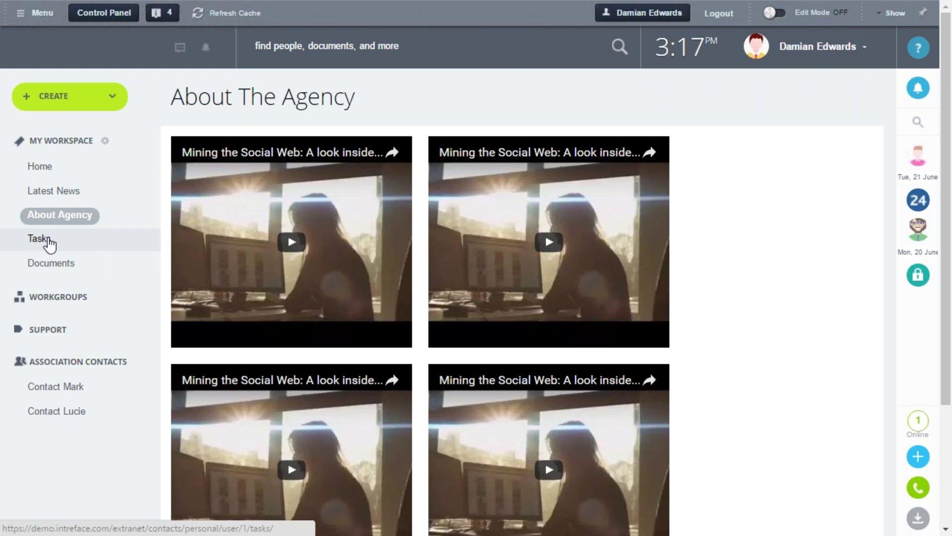
click(59, 270)
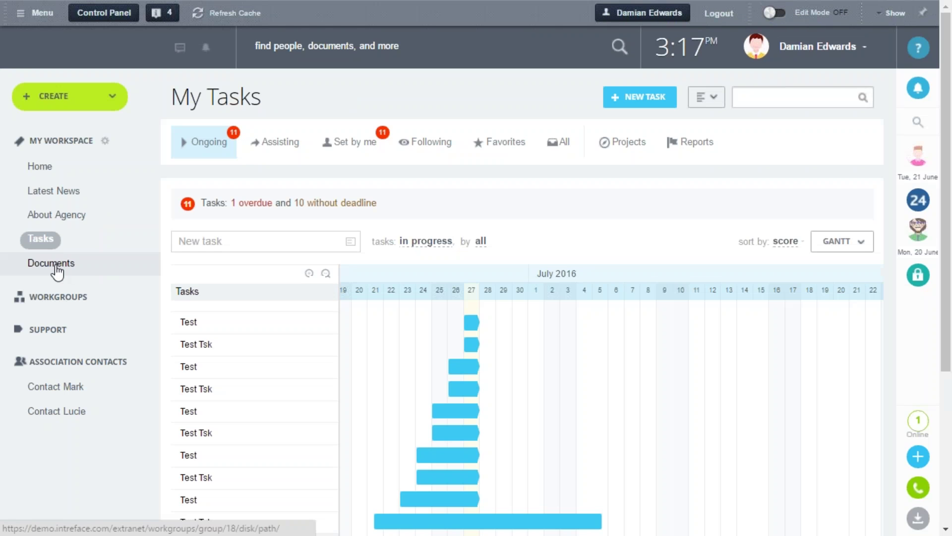
click(56, 267)
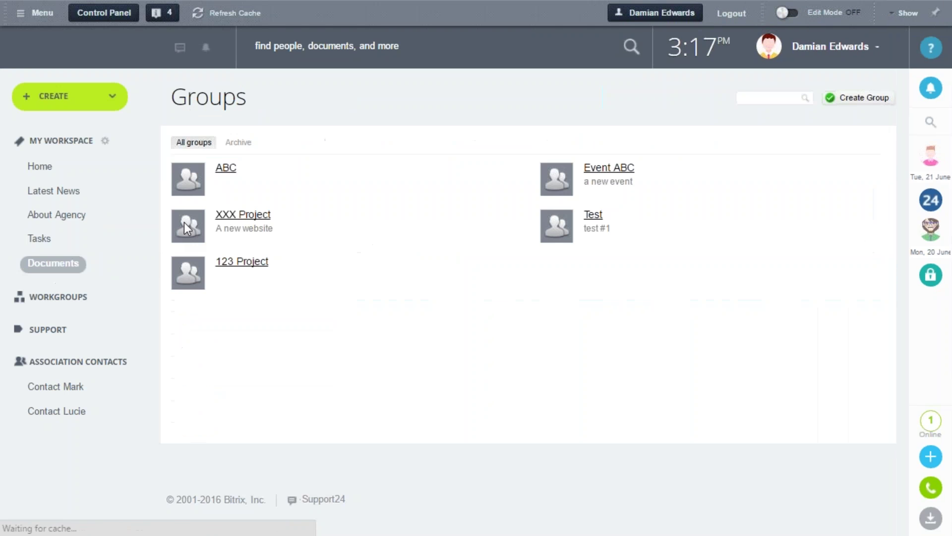
click(48, 331)
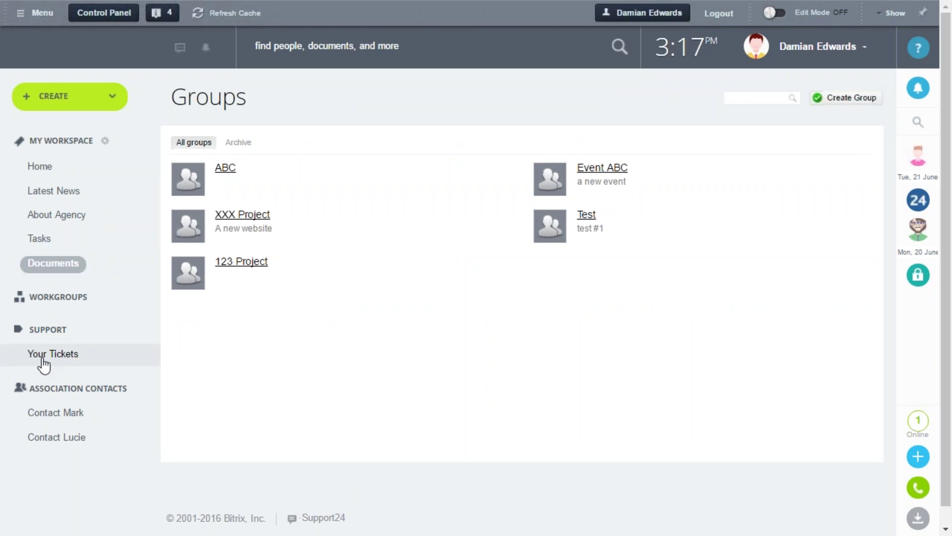
- View the first association contact's profile and its message window, closing the chat without sending anything
click(66, 416)
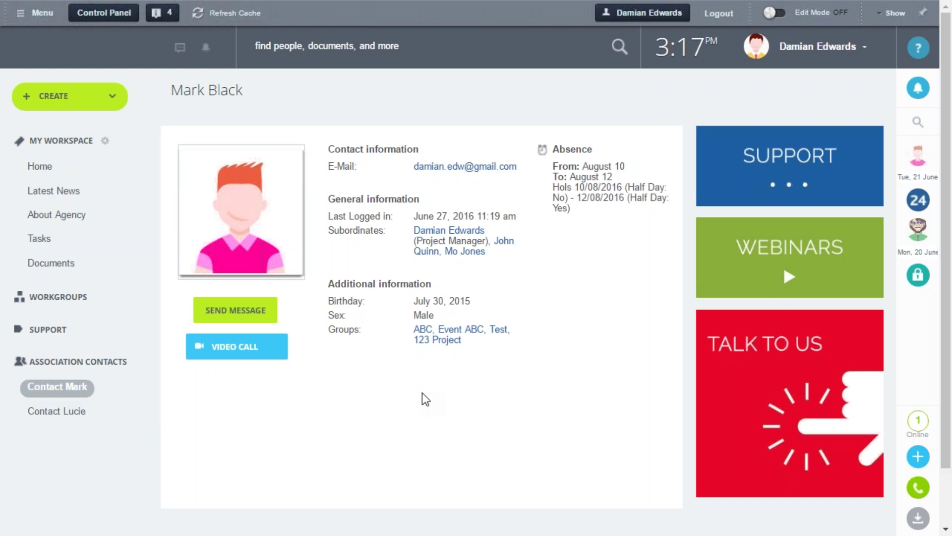
click(263, 315)
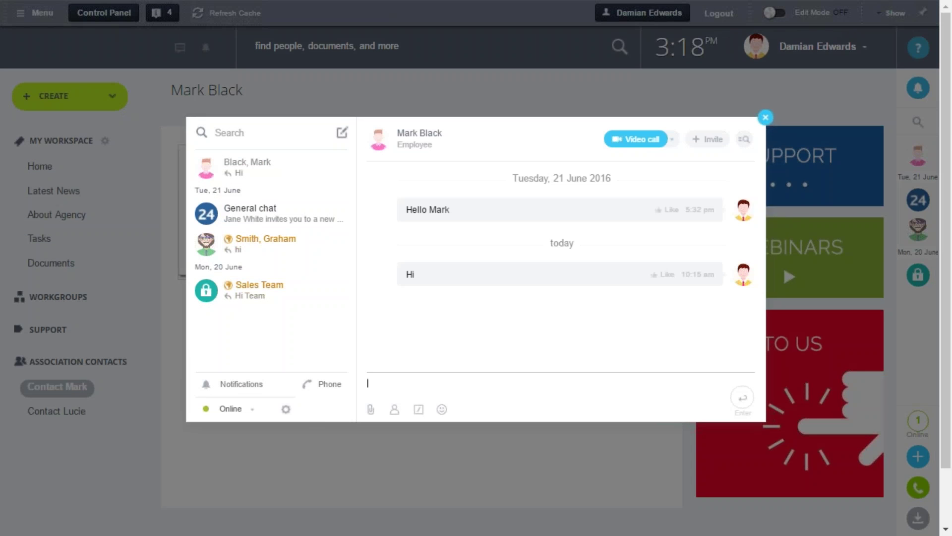
click(766, 119)
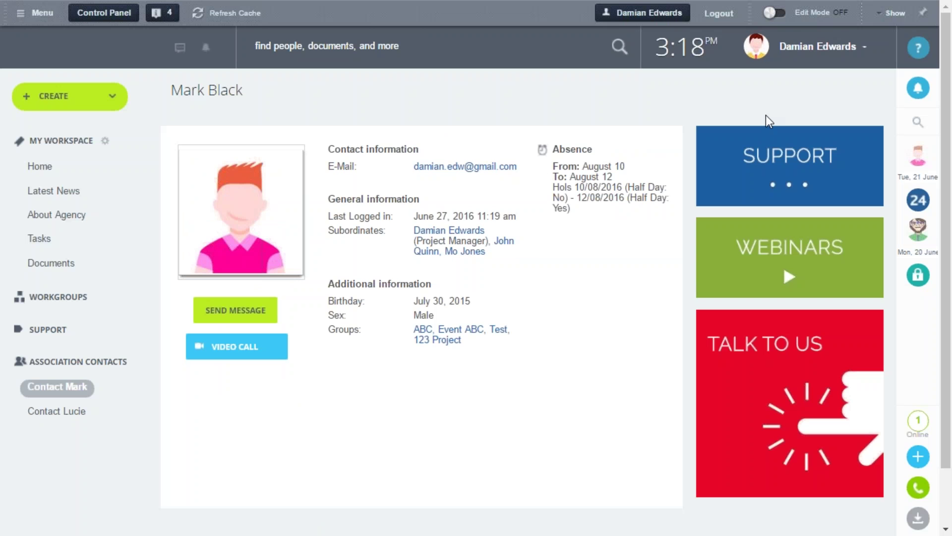